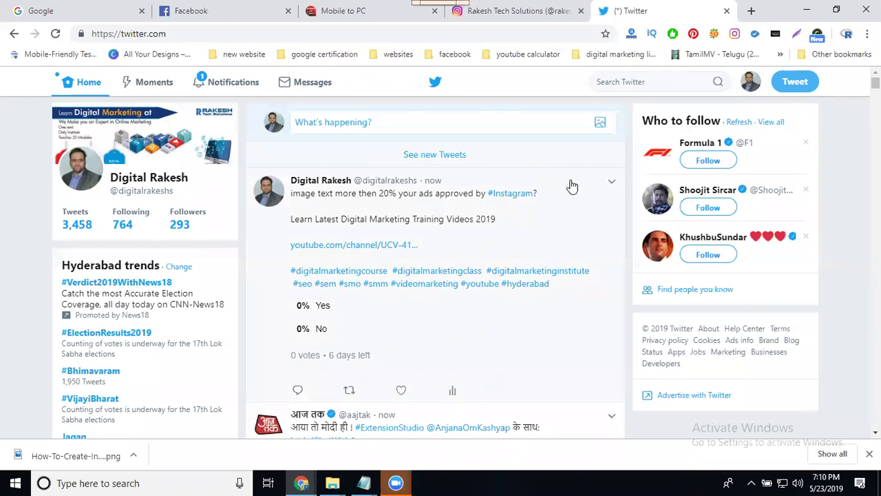
- Check the poll tweet's options menu and the account menu on the Twitter timeline
scroll(570, 186, down, 2)
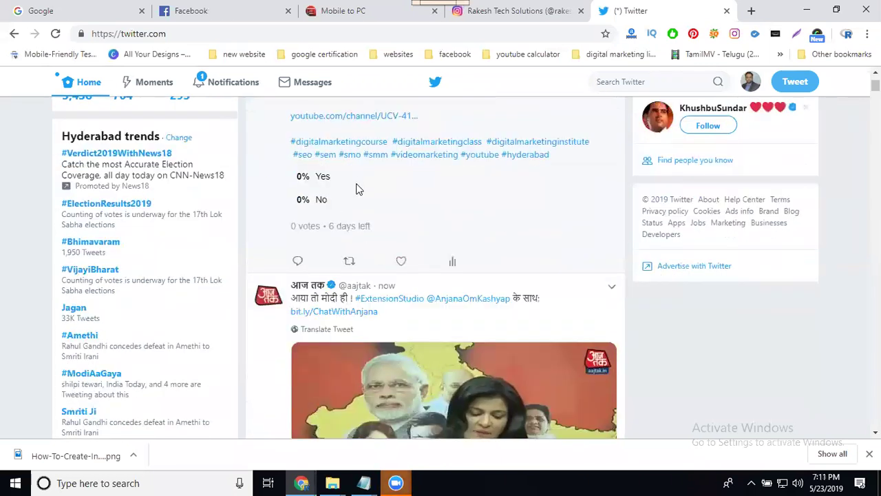
scroll(357, 192, up, 2)
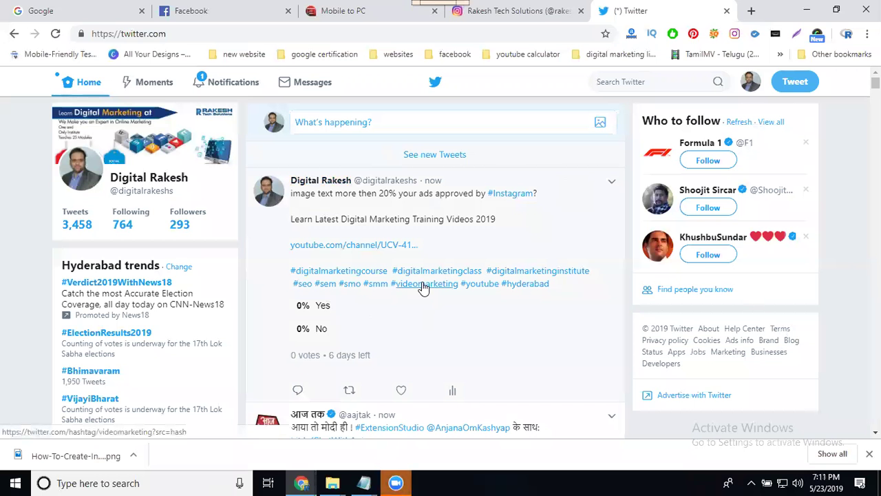
click(614, 184)
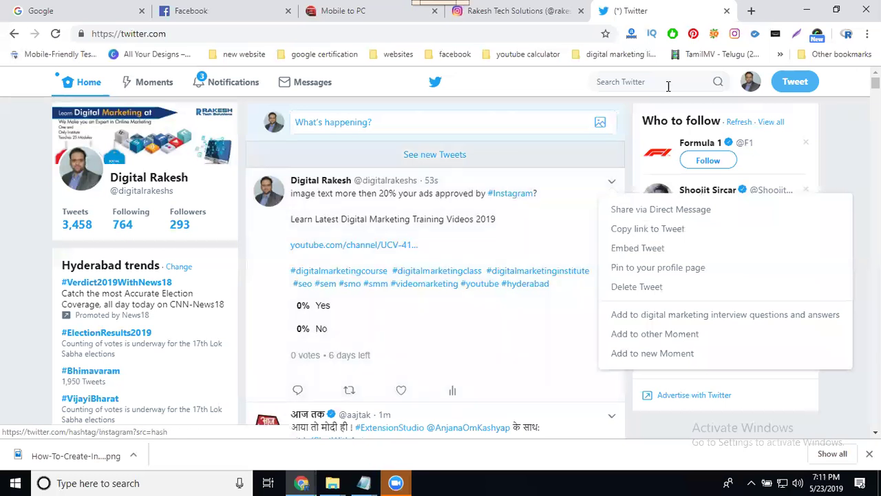
click(751, 82)
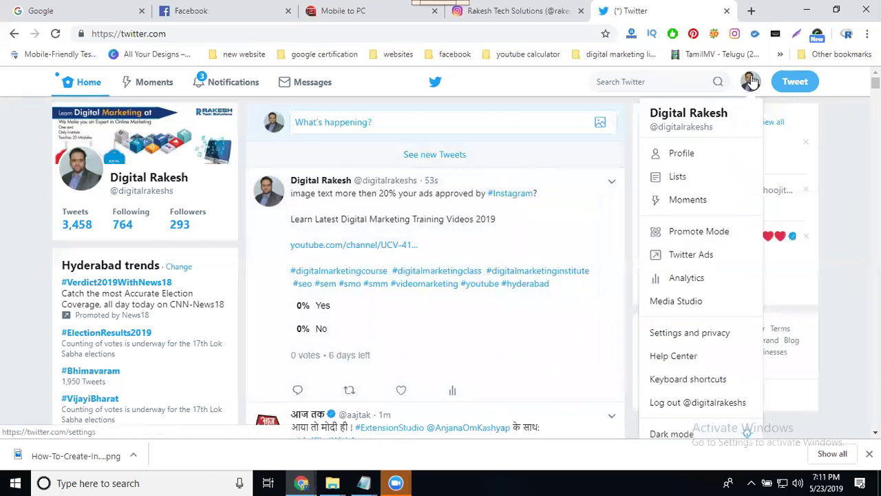
- Go to ads.twitter in a new tab, dismiss the credit card form, and choose Edit access to account
click(751, 11)
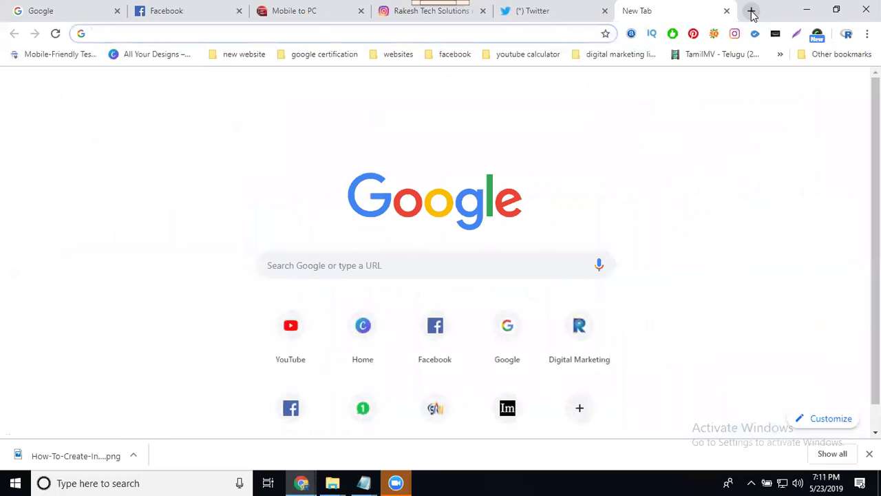
text(ads.twitter.com/billing/18ce545mv2h/payment_methods/)
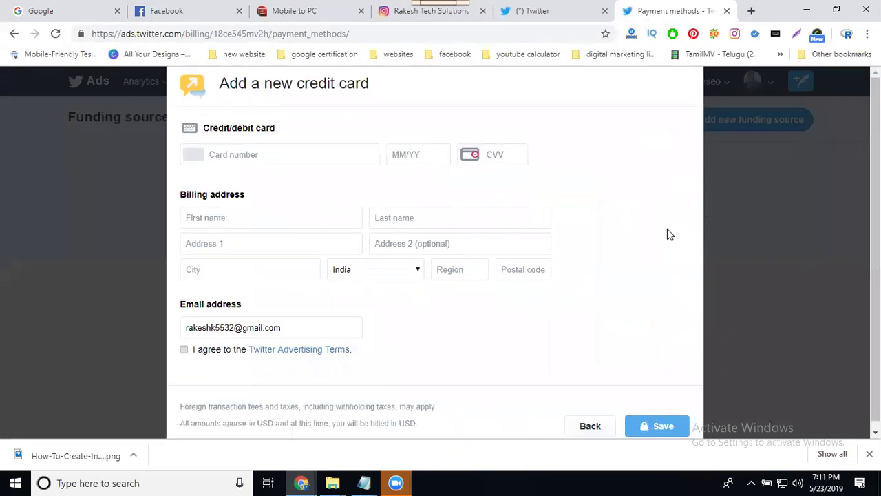
scroll(756, 283, down, 1)
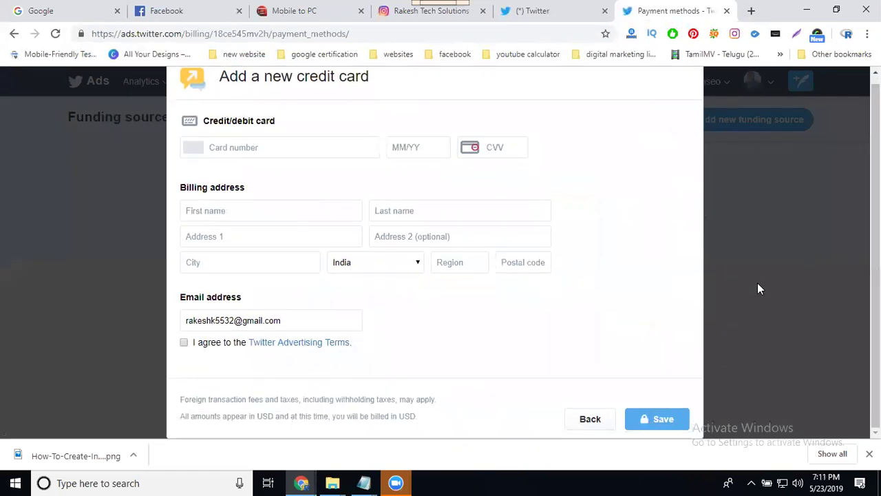
click(591, 417)
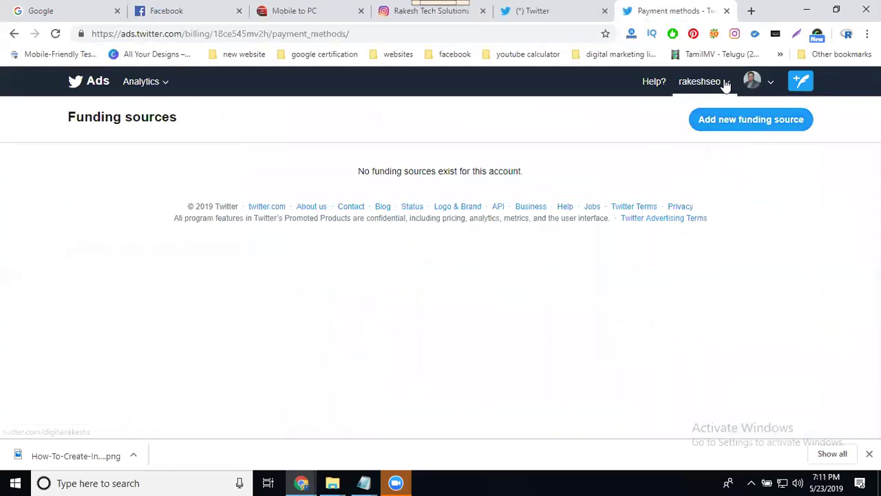
click(726, 90)
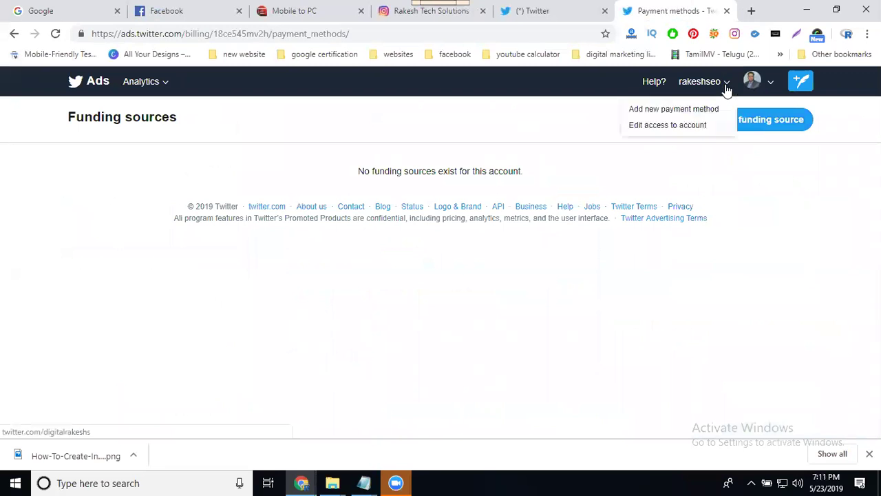
click(668, 125)
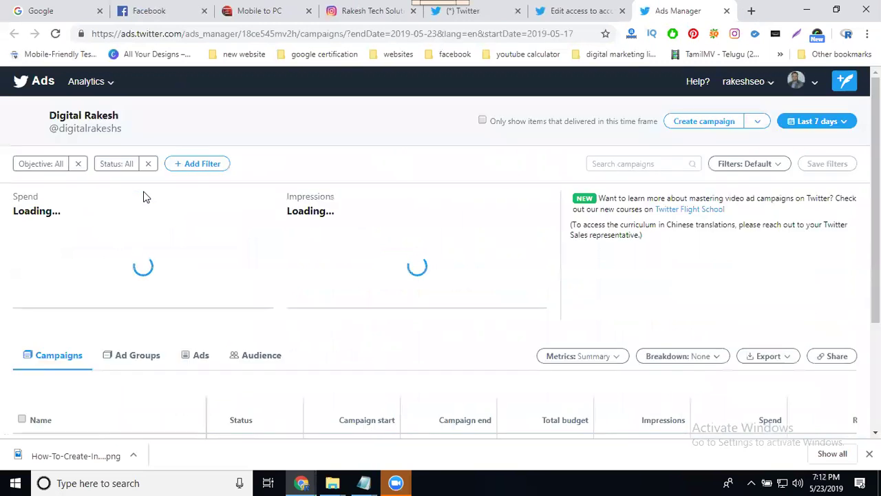
- Create a new campaign using the Tweet engagements objective
click(706, 123)
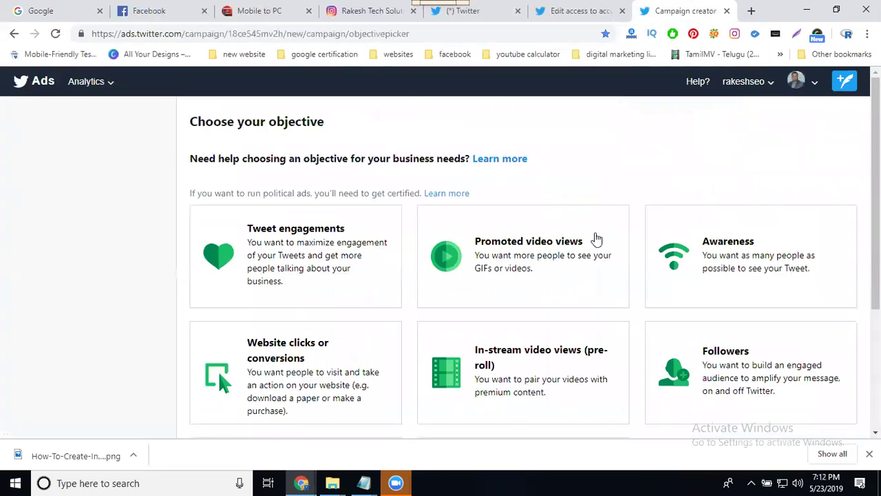
scroll(675, 189, down, 1)
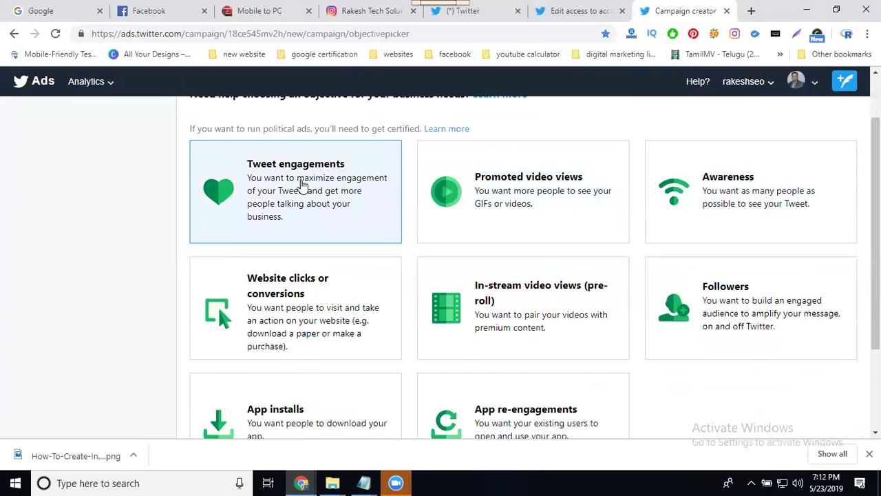
click(301, 182)
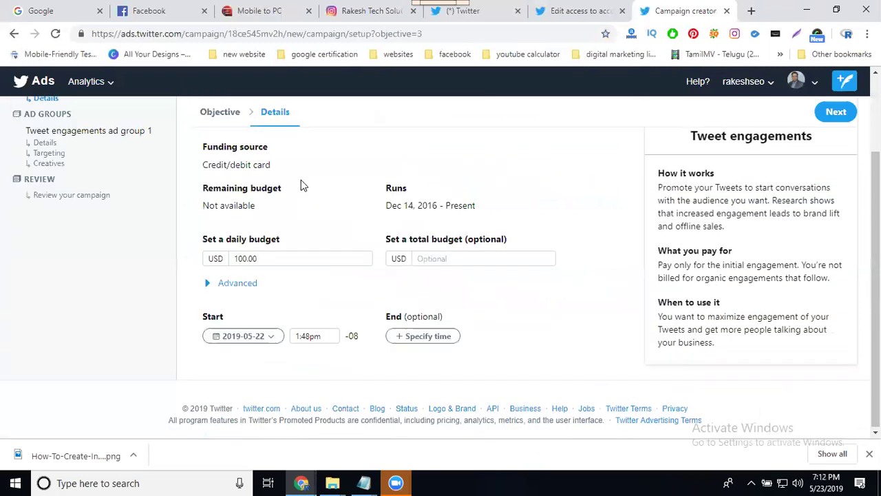
- Set the campaign daily budget to 5.00 and the total budget to 10.00
double_click(257, 258)
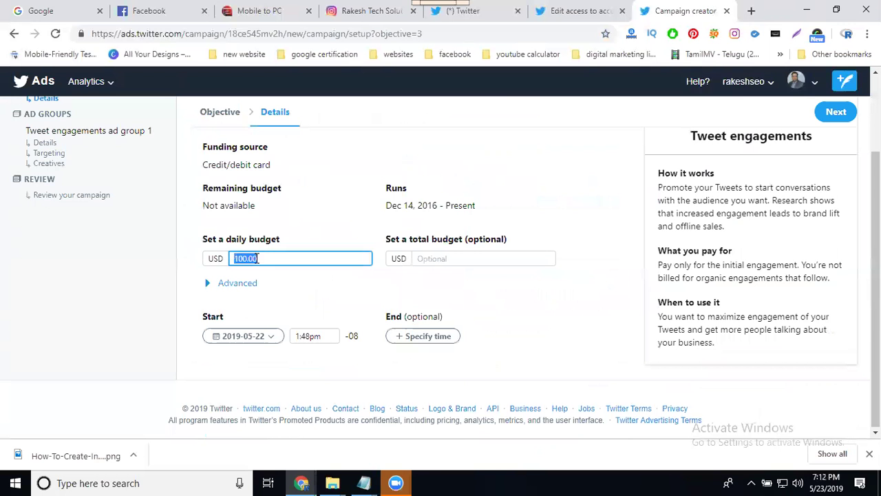
text(5.00)
click(432, 257)
text(10)
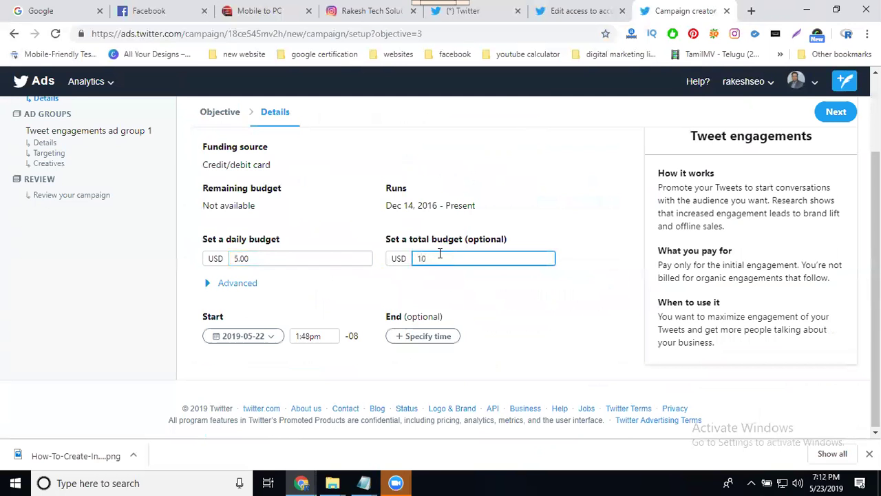
text(.00)
click(835, 113)
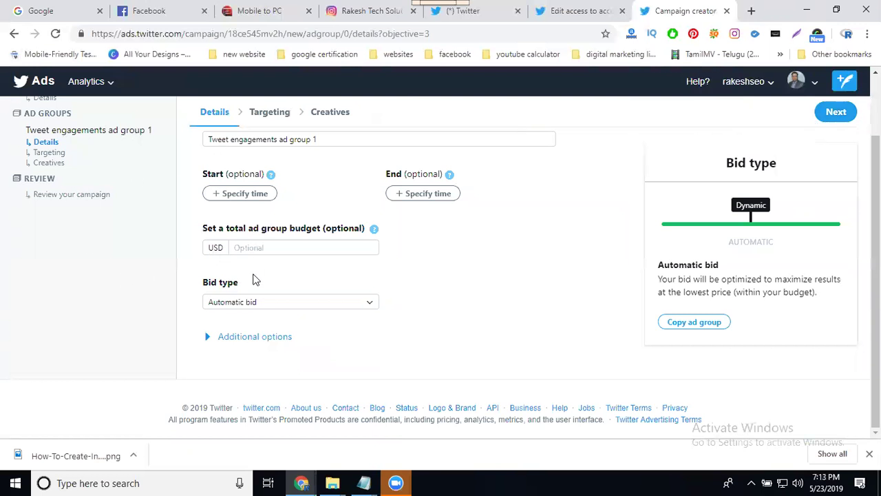
- Enter a 5.00 ad group total budget and keep the bid type on Automatic bid
click(256, 248)
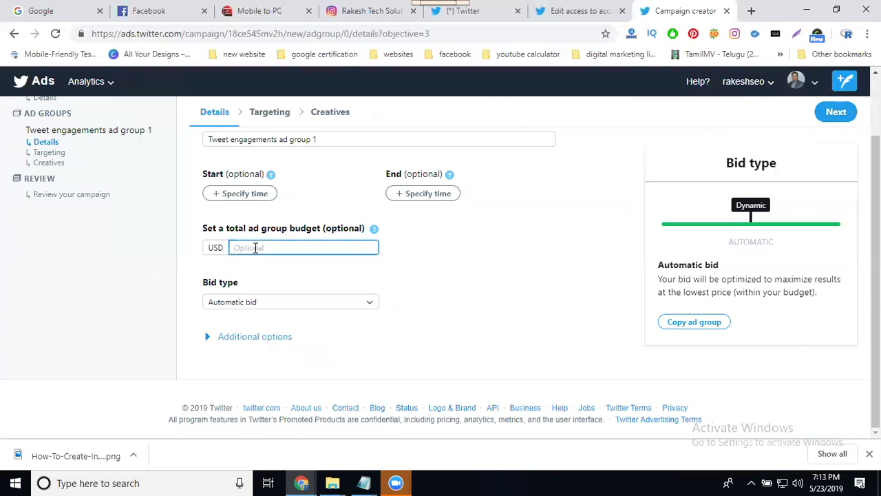
text(5.00)
click(218, 307)
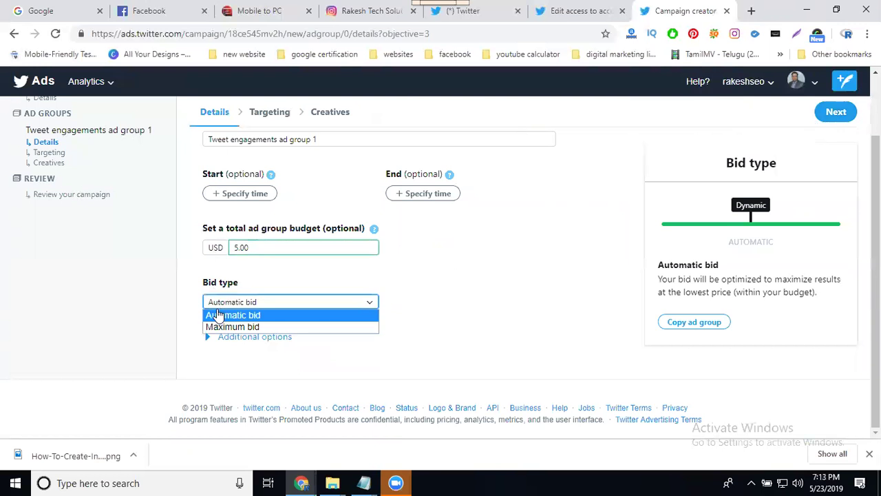
click(214, 325)
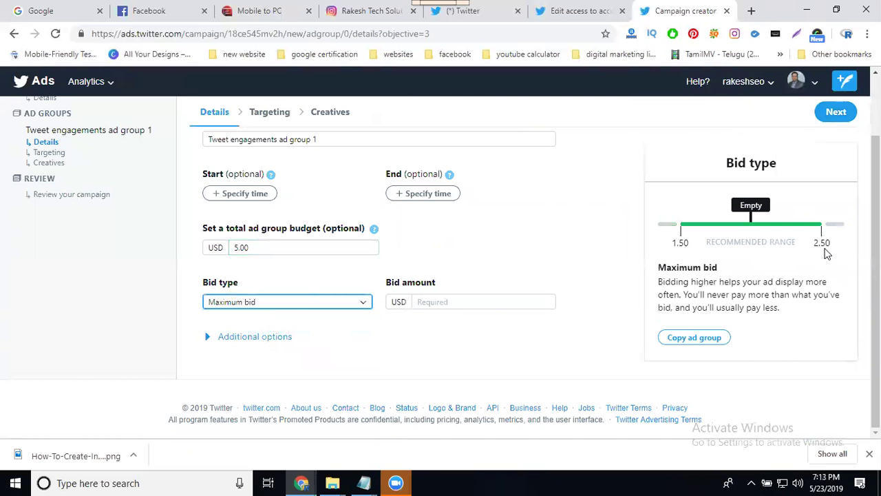
click(278, 305)
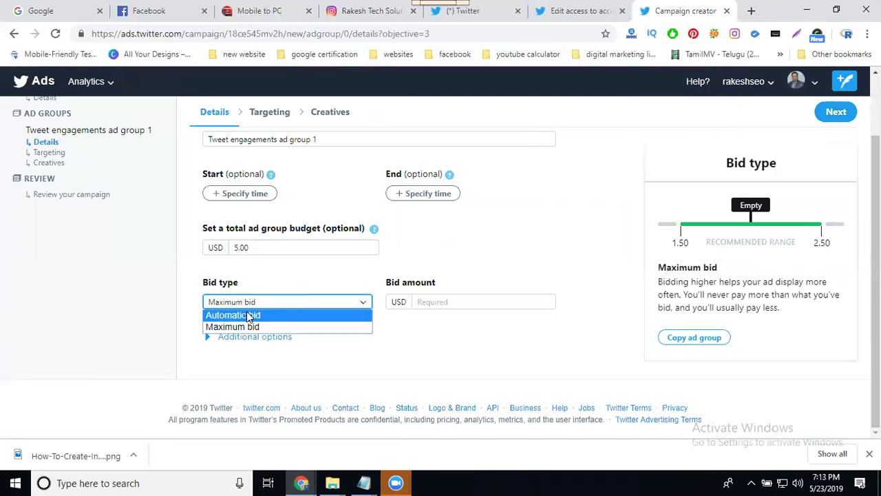
click(246, 314)
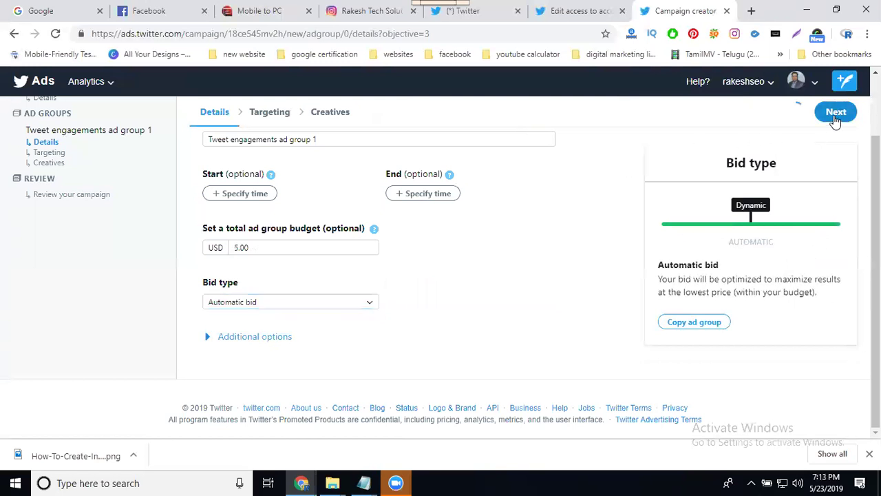
- On the Targeting step, limit the audience to ages 13 to 49
click(835, 117)
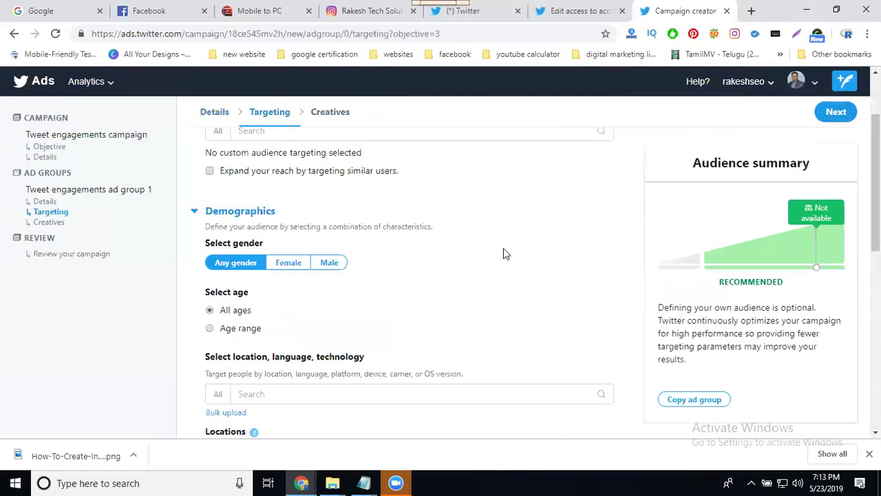
scroll(503, 248, up, 1)
scroll(246, 190, up, 1)
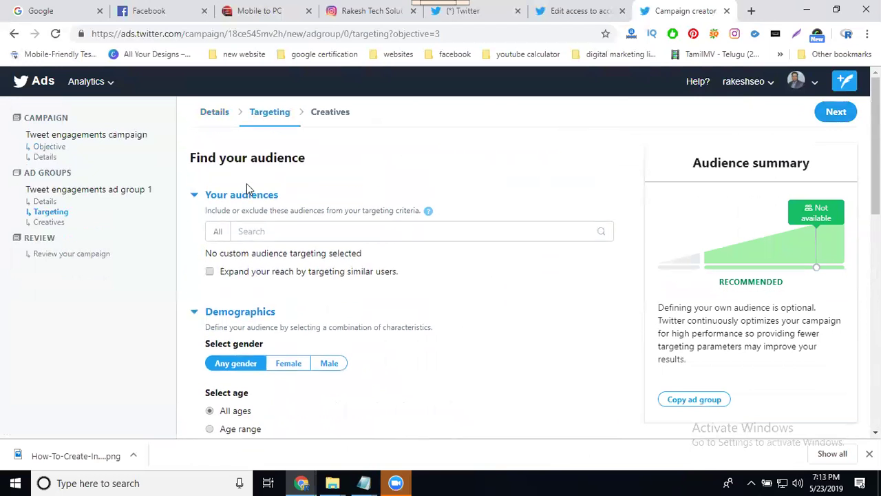
click(219, 234)
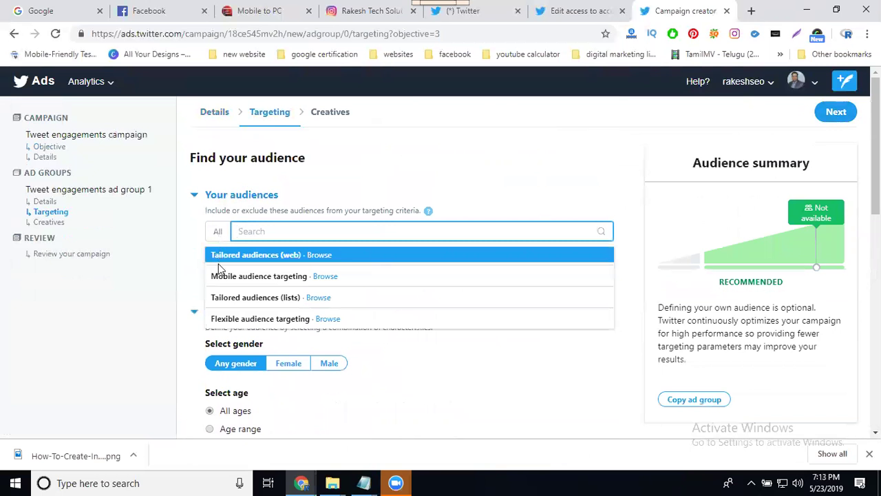
click(191, 233)
scroll(193, 235, down, 2)
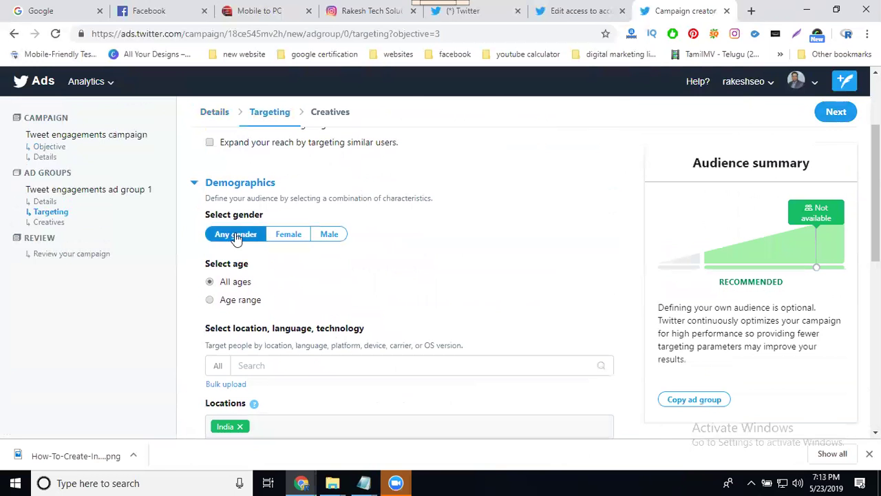
scroll(258, 248, down, 1)
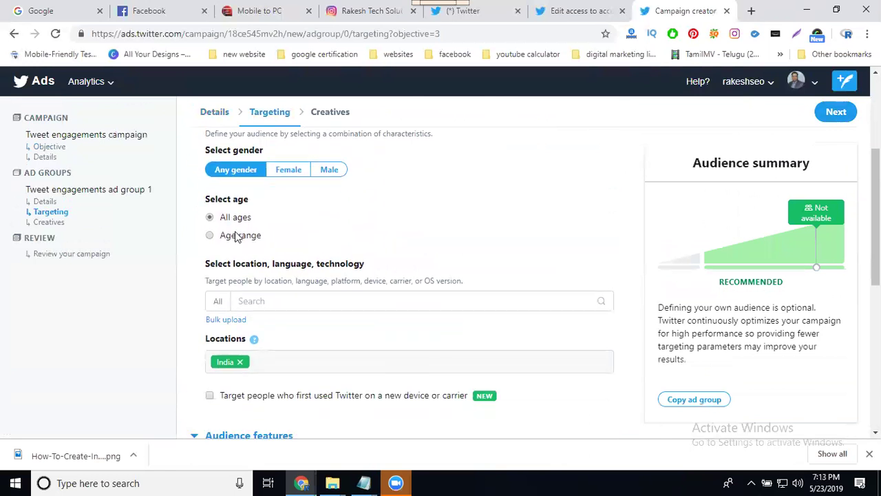
click(232, 237)
click(234, 256)
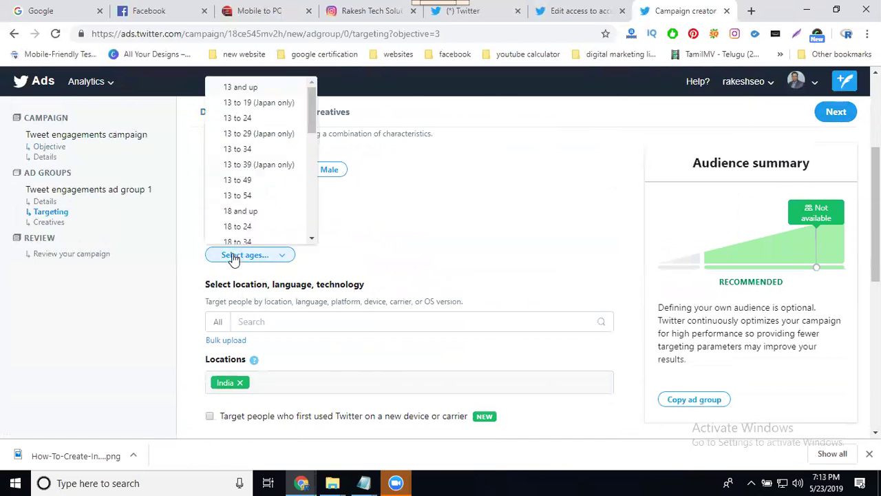
click(244, 181)
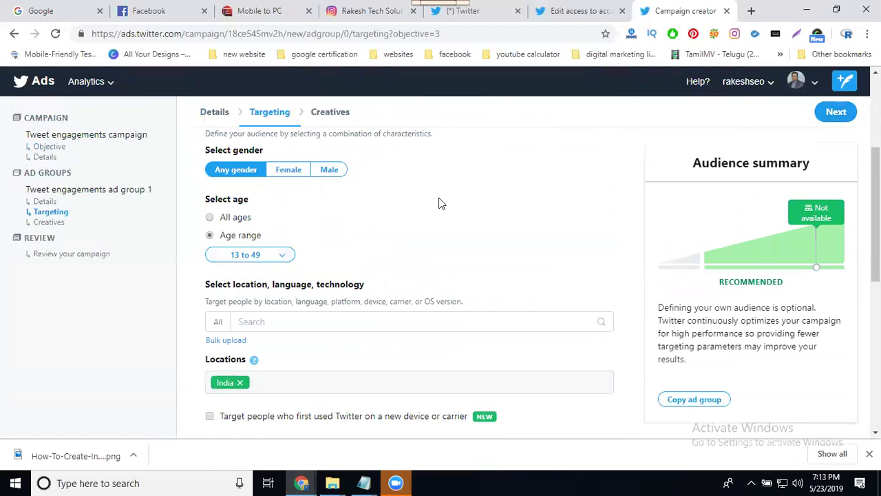
- Look through the OS version targeting options without adding any
scroll(392, 199, down, 2)
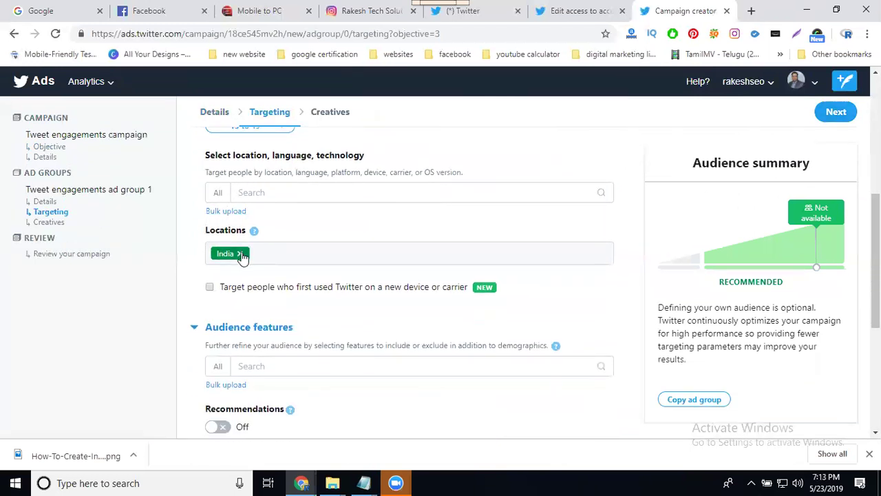
click(218, 195)
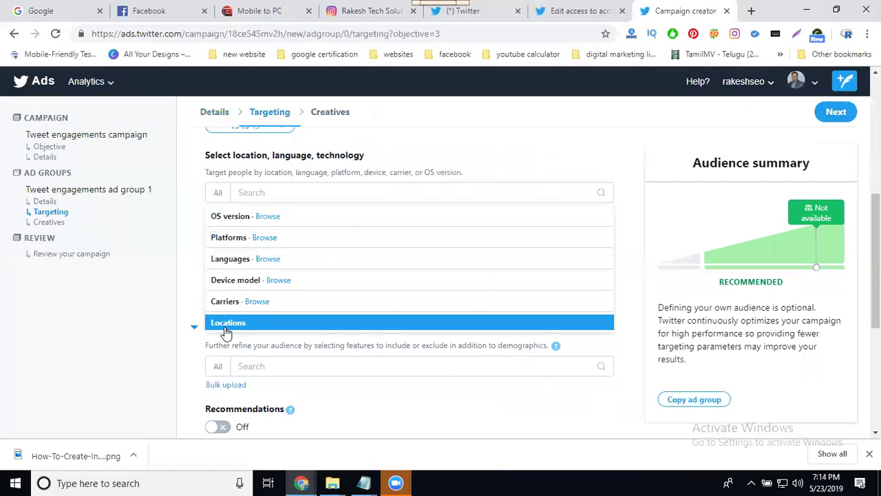
click(232, 220)
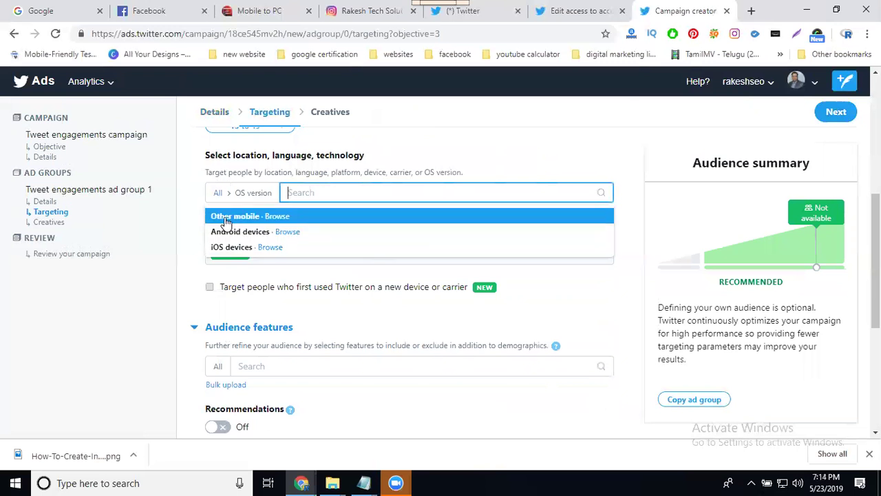
click(591, 172)
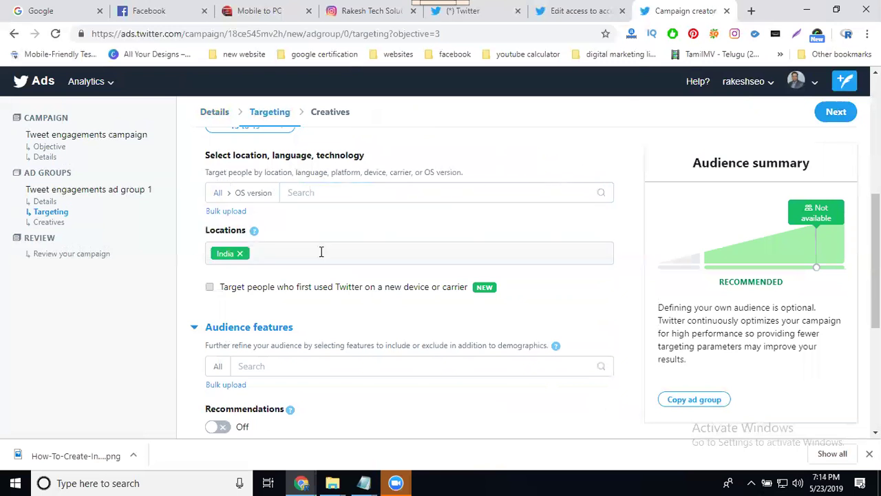
- Search interests for 'digital marketing' and add the Business — Marketing interest
scroll(276, 268, down, 1)
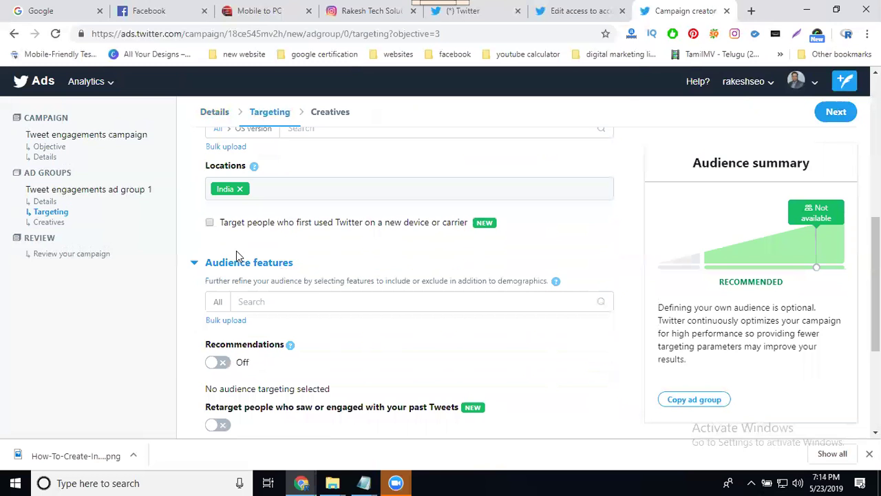
scroll(236, 255, down, 1)
click(218, 238)
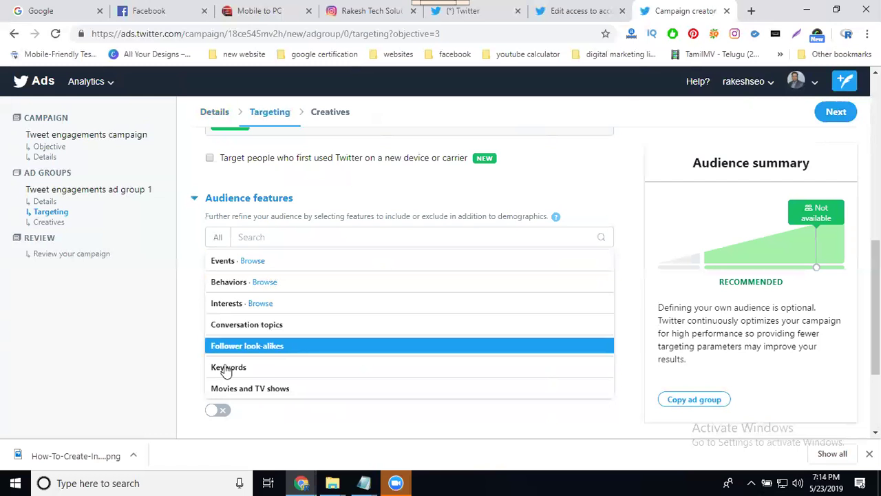
click(225, 305)
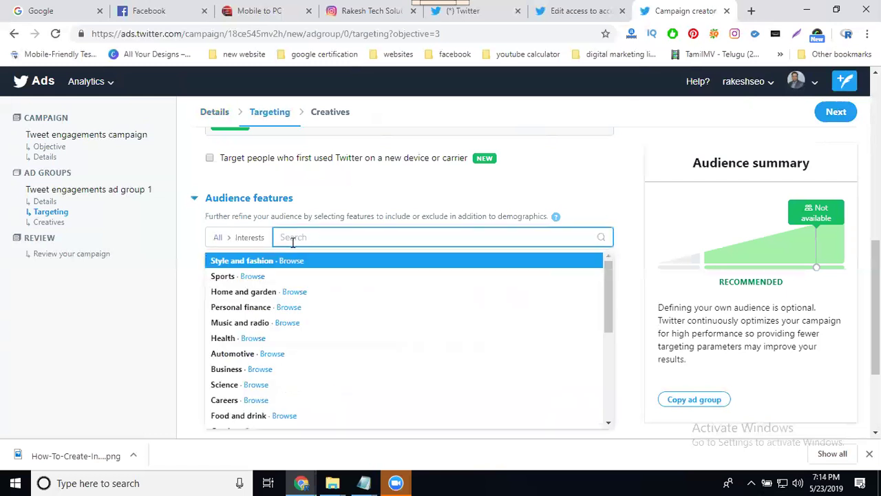
text(dig)
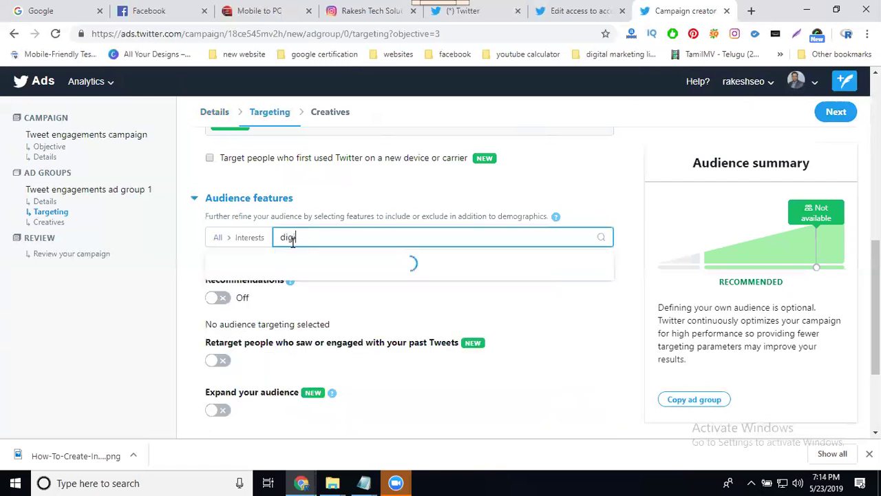
text(ital marketing)
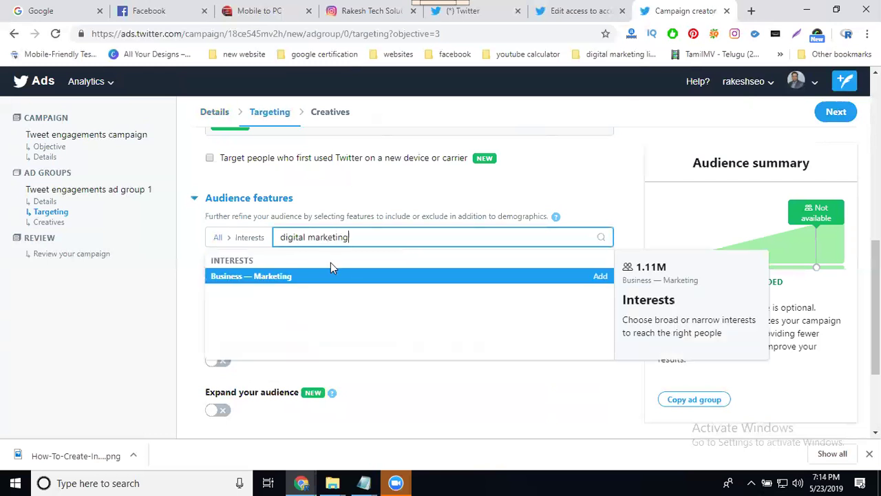
click(600, 278)
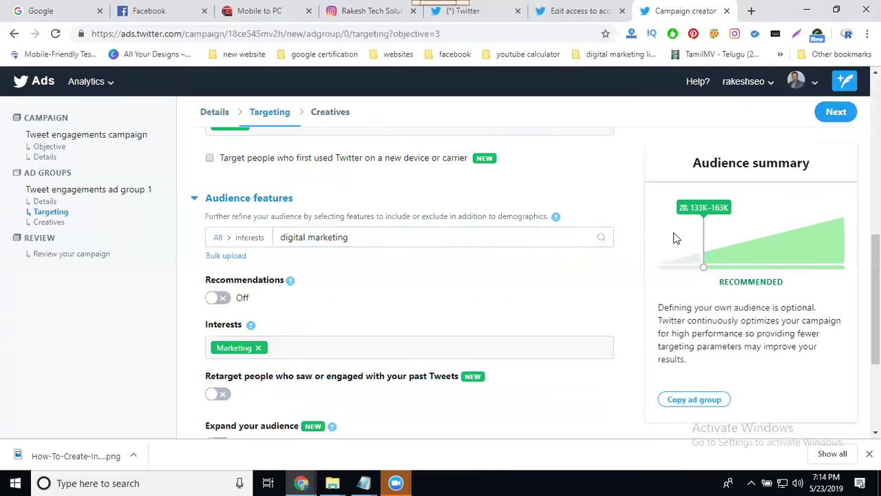
- Add 'digital marketing' as a targeting keyword
click(217, 237)
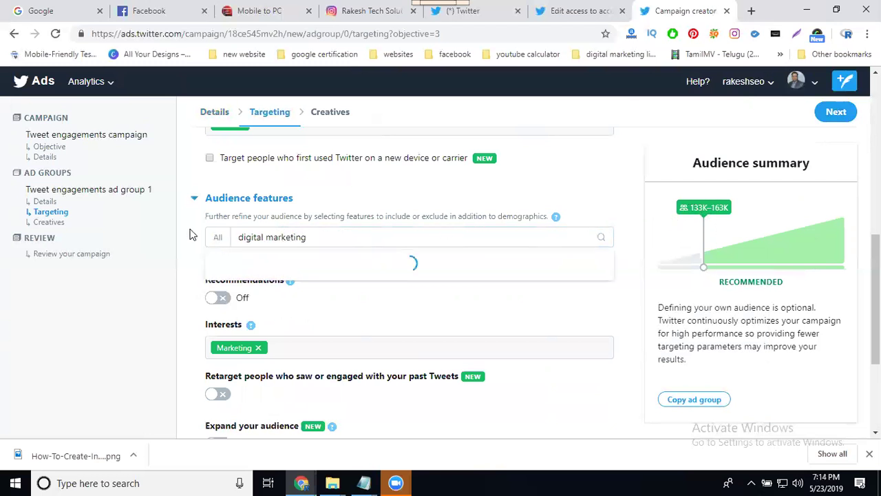
click(532, 234)
click(552, 277)
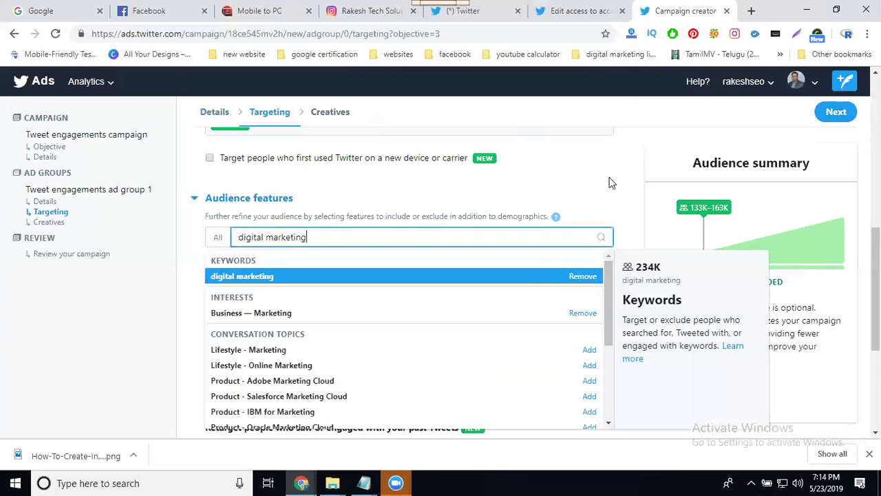
click(613, 179)
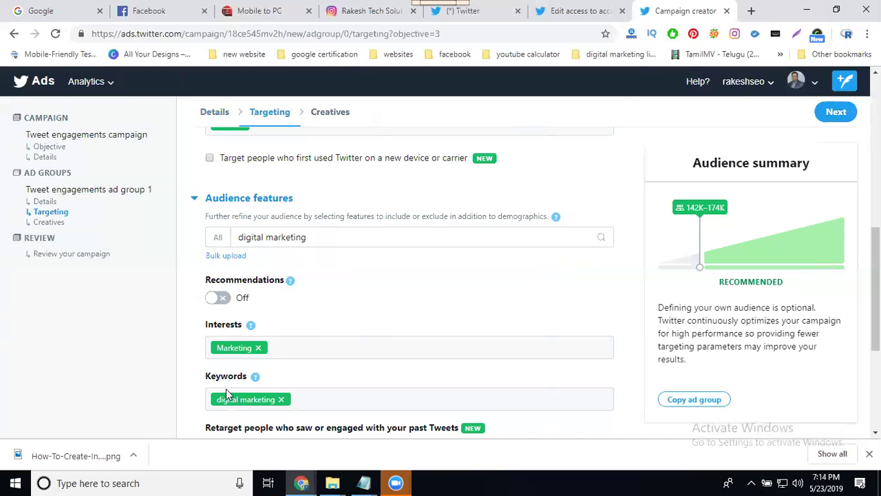
scroll(226, 388, down, 3)
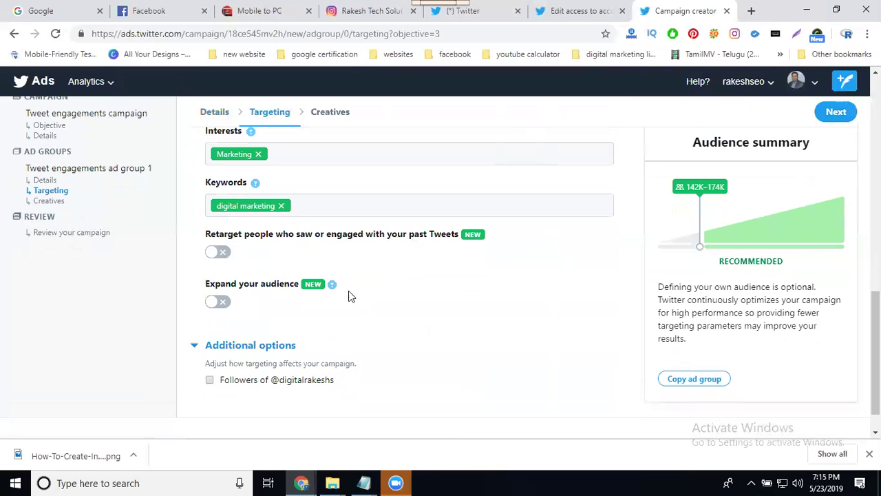
click(219, 303)
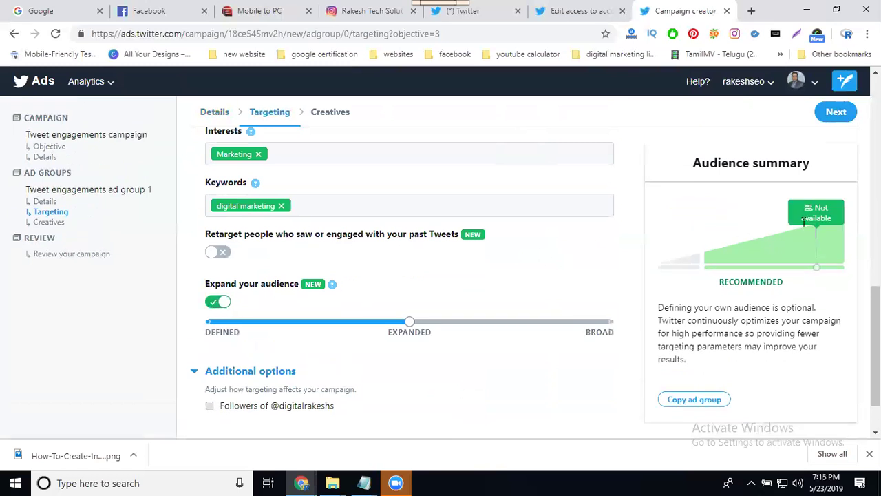
click(213, 304)
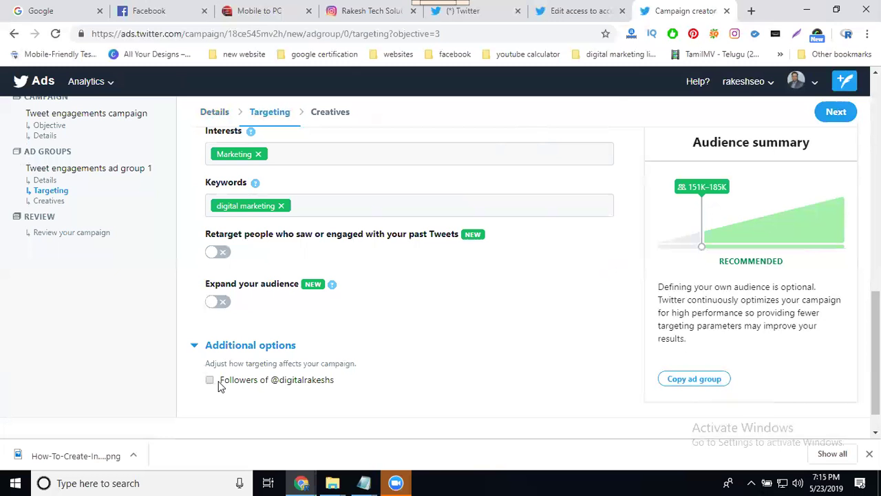
- Select the Instagram and Facebook poll tweets as the ad group's creatives
click(838, 115)
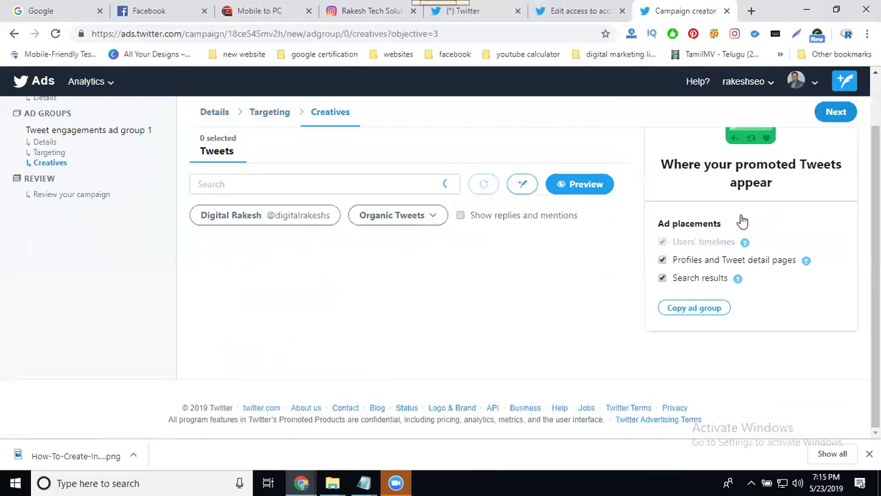
scroll(237, 260, up, 4)
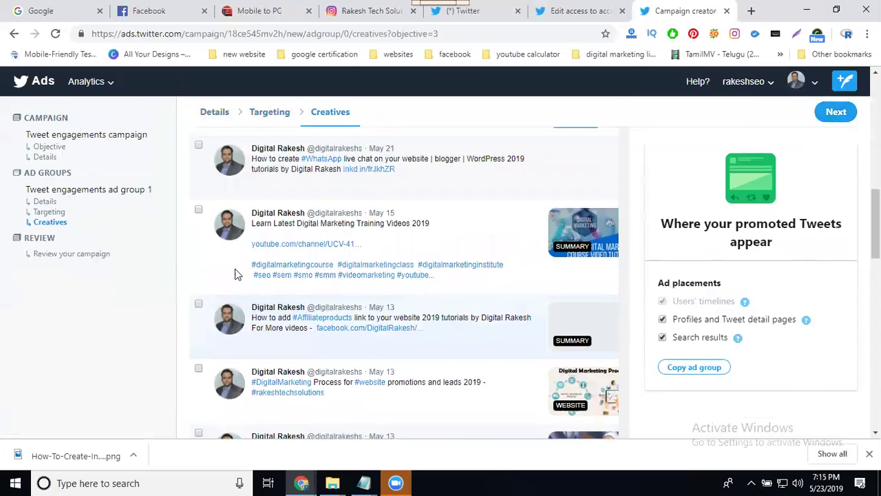
scroll(235, 274, up, 5)
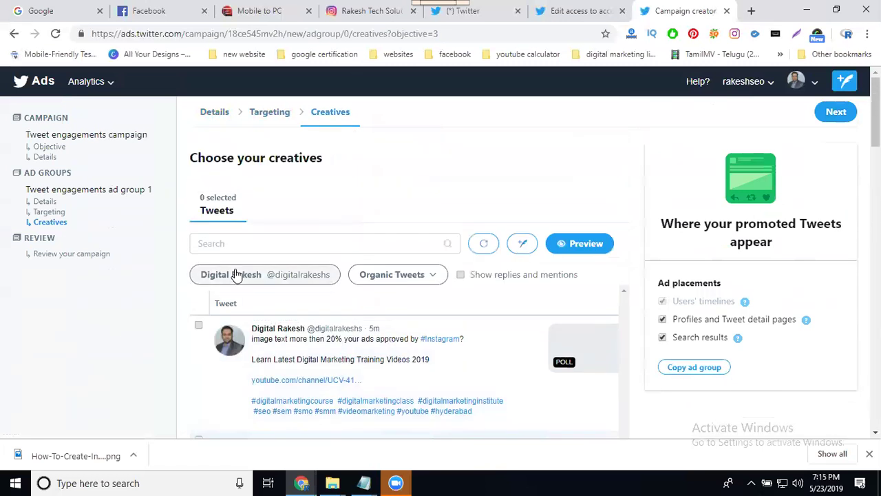
scroll(234, 274, down, 2)
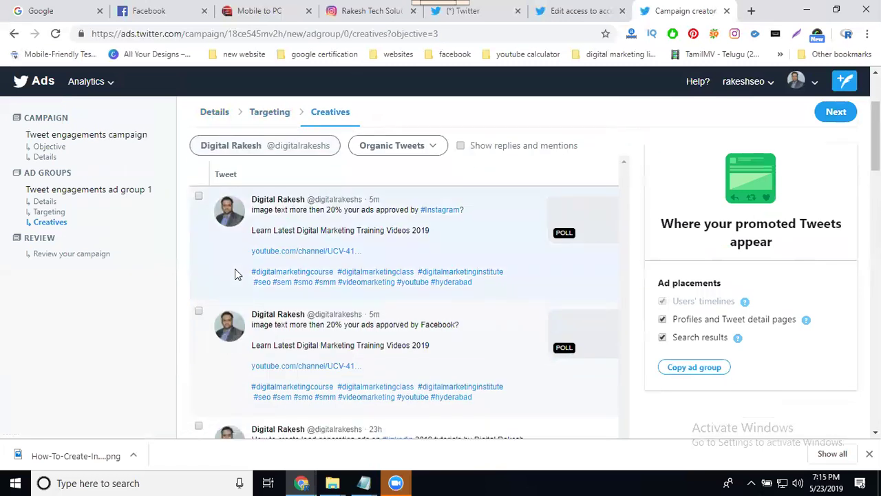
click(199, 197)
click(199, 311)
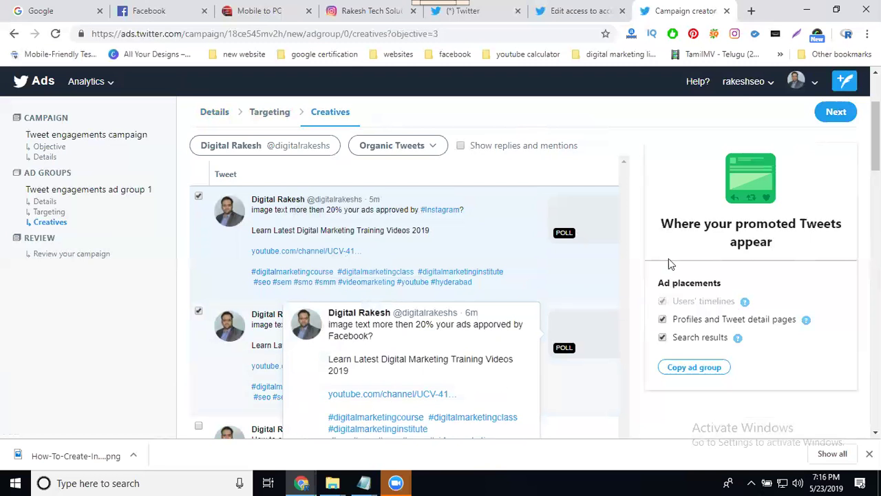
scroll(669, 249, up, 2)
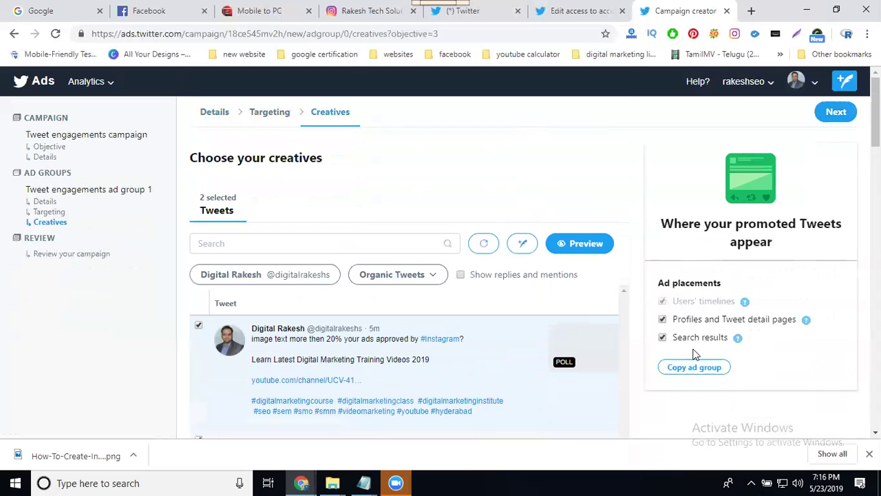
- Review the campaign summary and launch the campaign
click(834, 114)
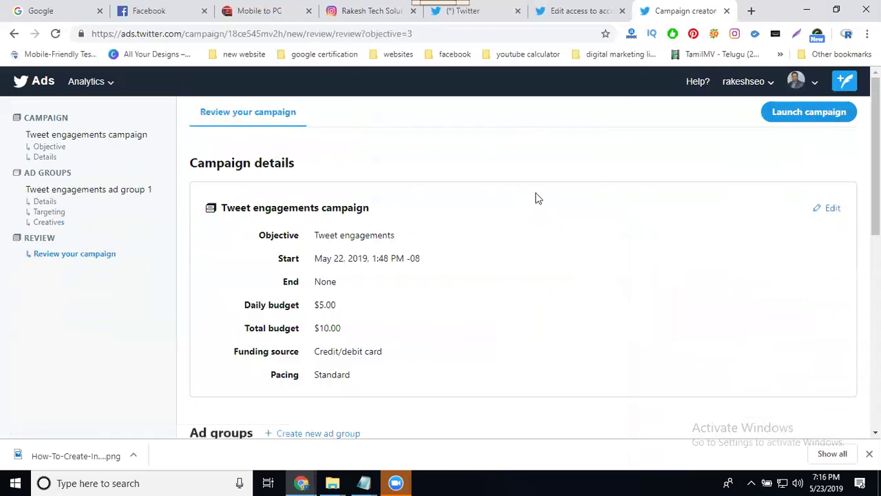
scroll(369, 218, down, 5)
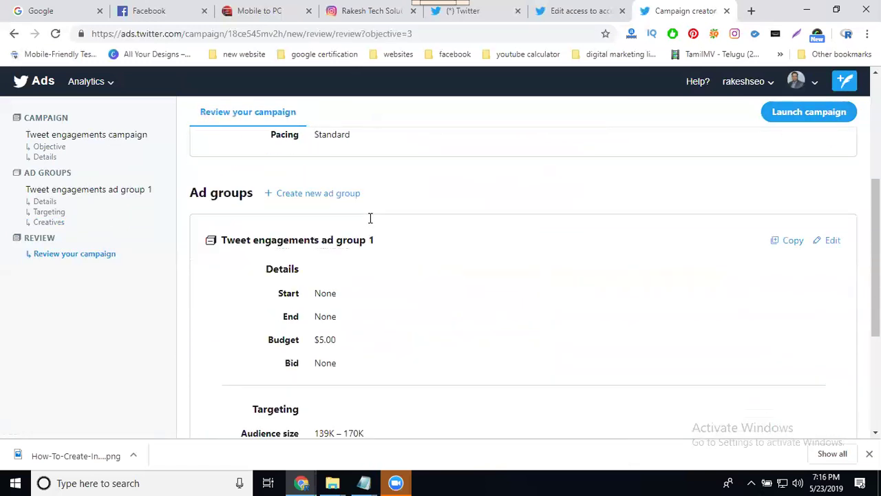
scroll(369, 224, down, 2)
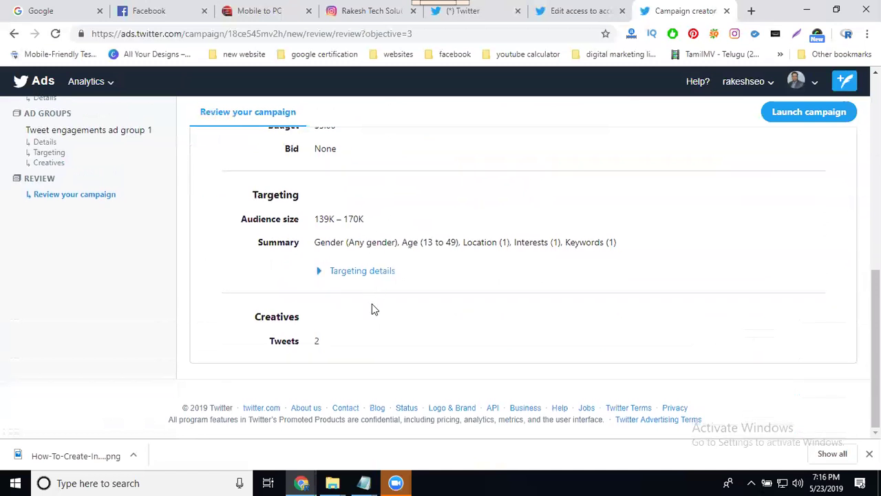
scroll(372, 310, up, 3)
scroll(372, 310, up, 2)
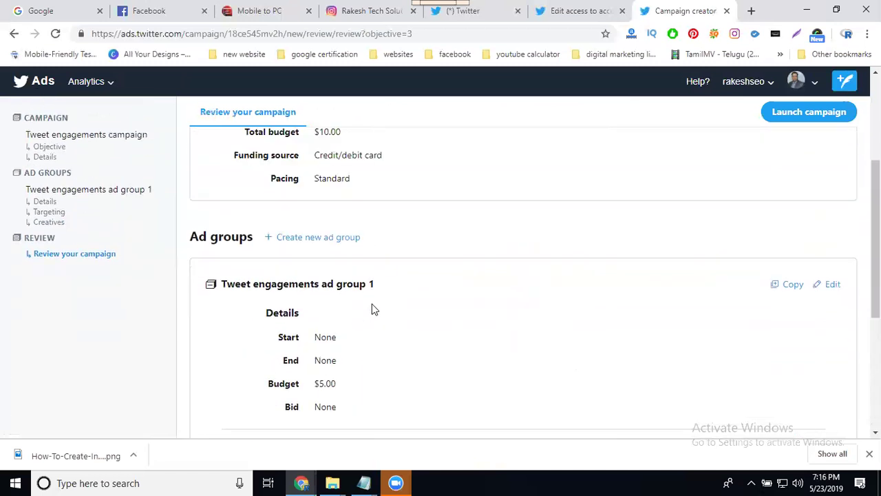
scroll(371, 310, up, 1)
scroll(372, 310, up, 2)
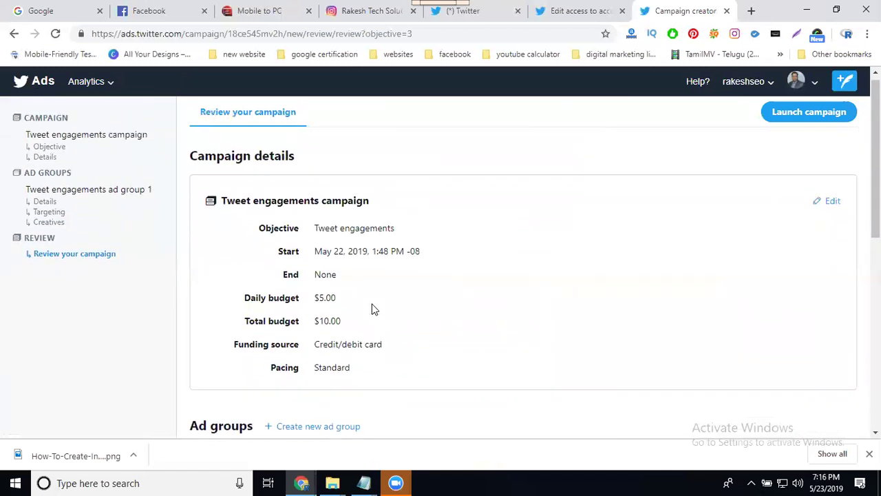
click(796, 112)
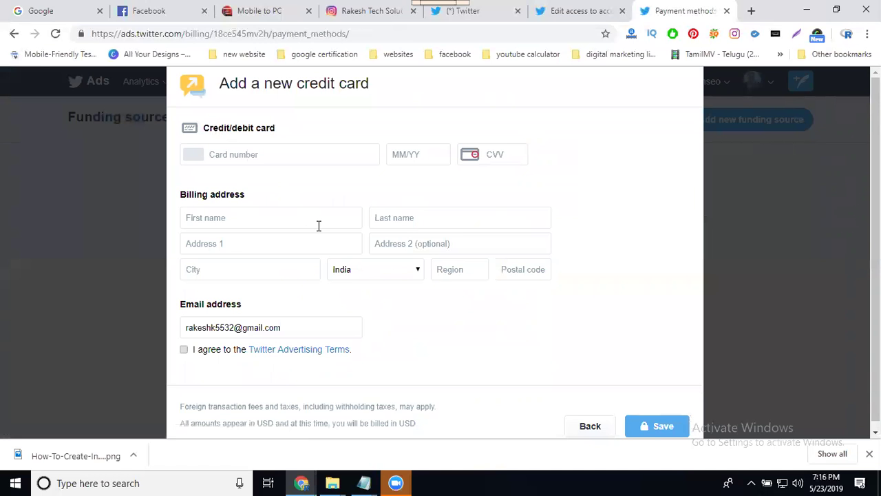
- Leave the credit card form unsaved and choose Edit access to account
click(584, 430)
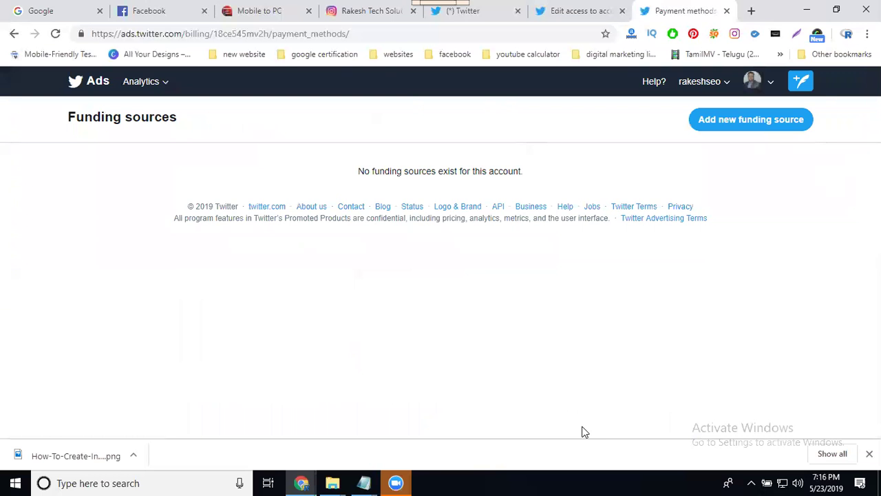
mouse_move(725, 88)
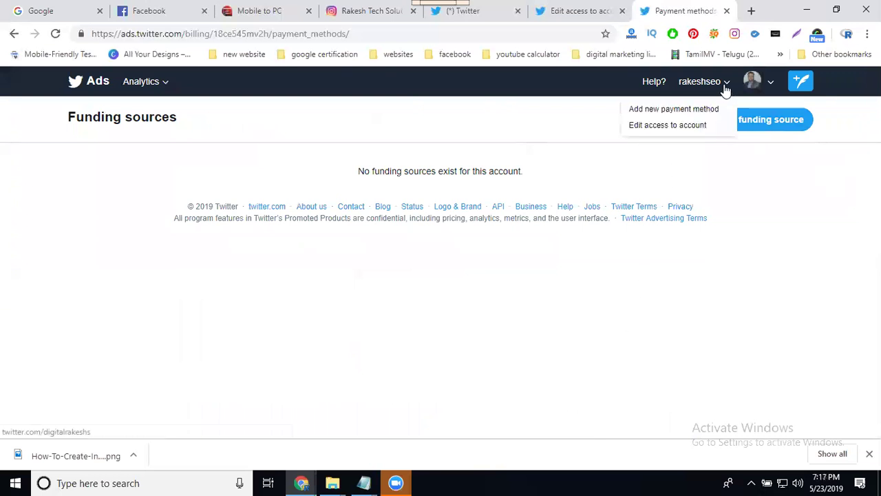
click(662, 128)
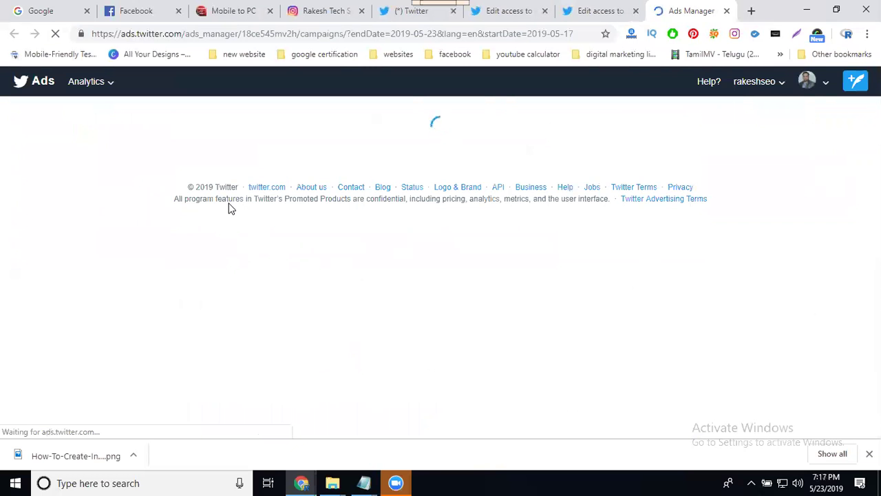
- Pause the Tweet engagements campaign, select it, and show the Export dropdown options
scroll(230, 209, down, 3)
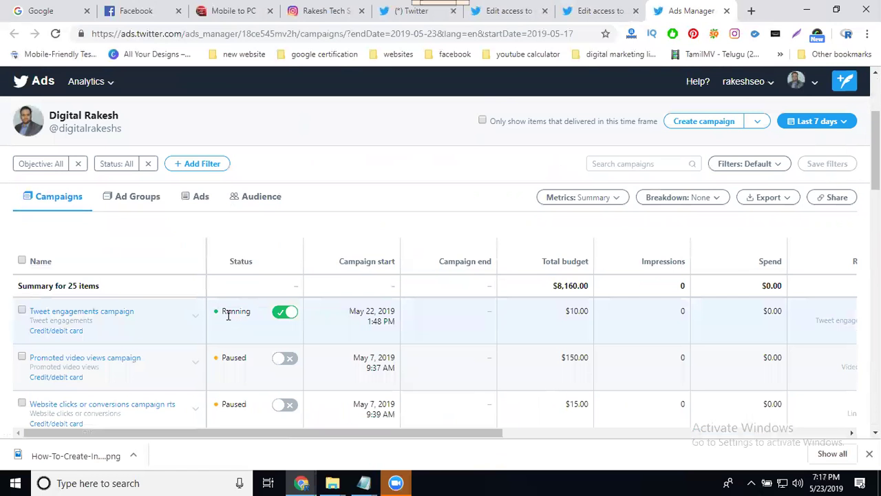
click(281, 313)
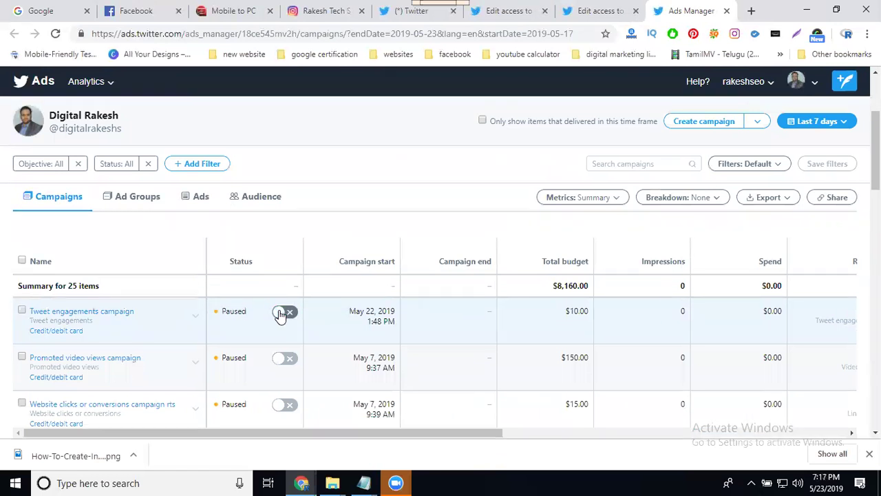
click(21, 312)
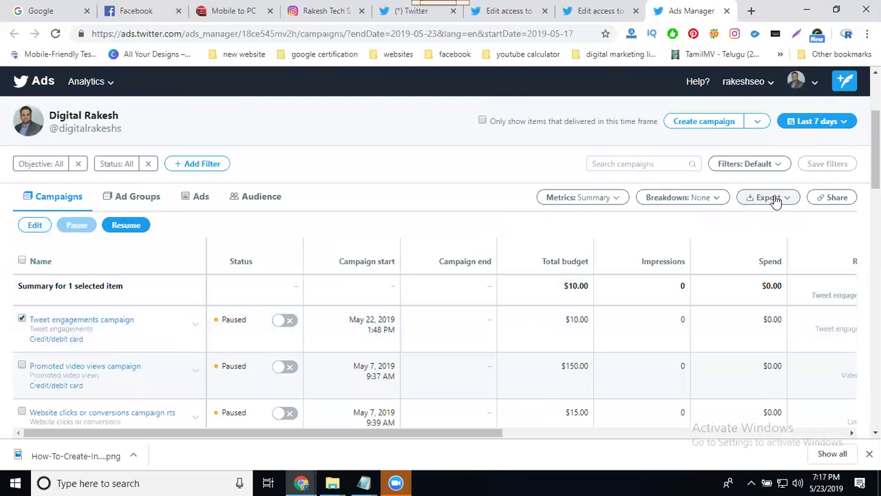
click(775, 199)
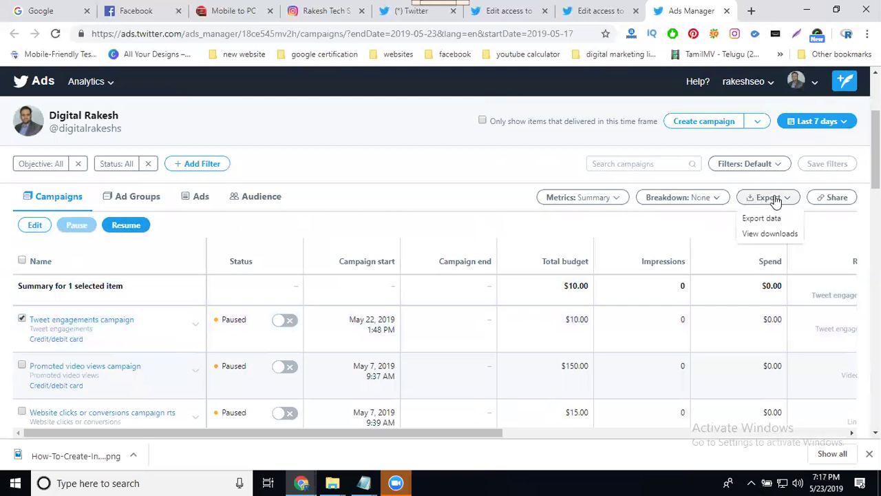
- On the Twitter home tab, scroll through the feed, then reload the timeline
click(394, 20)
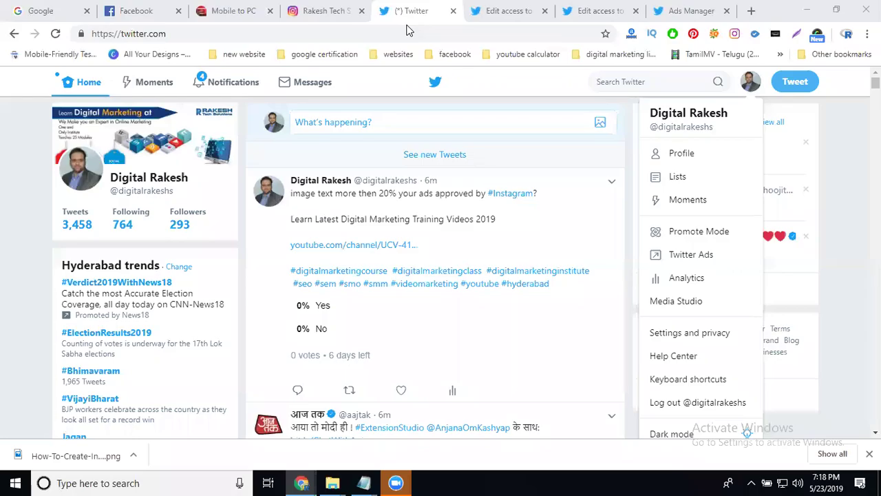
scroll(316, 208, down, 5)
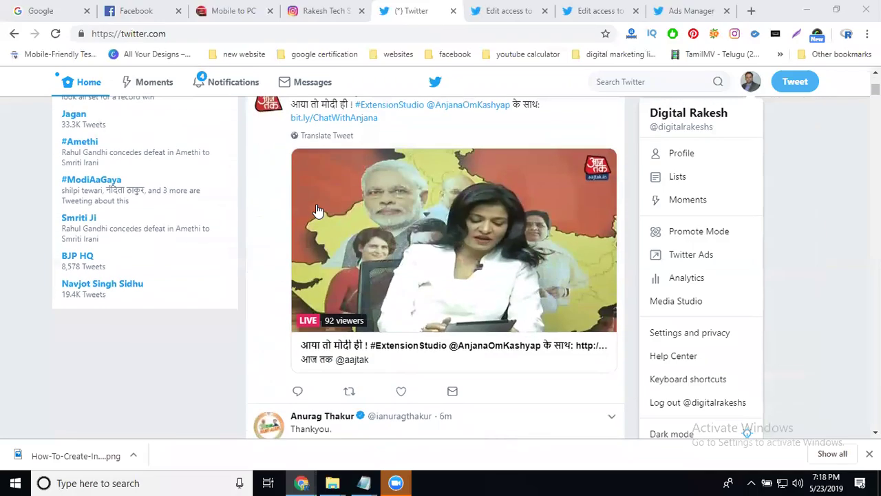
scroll(316, 210, down, 8)
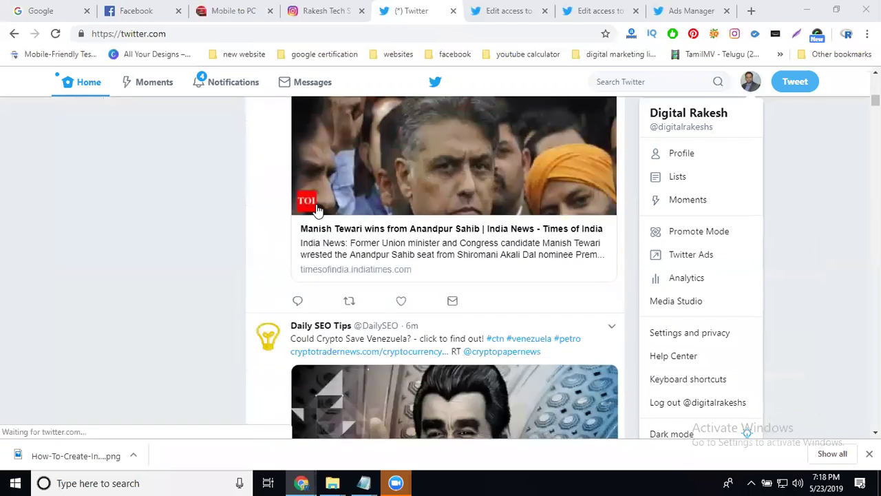
scroll(316, 207, down, 5)
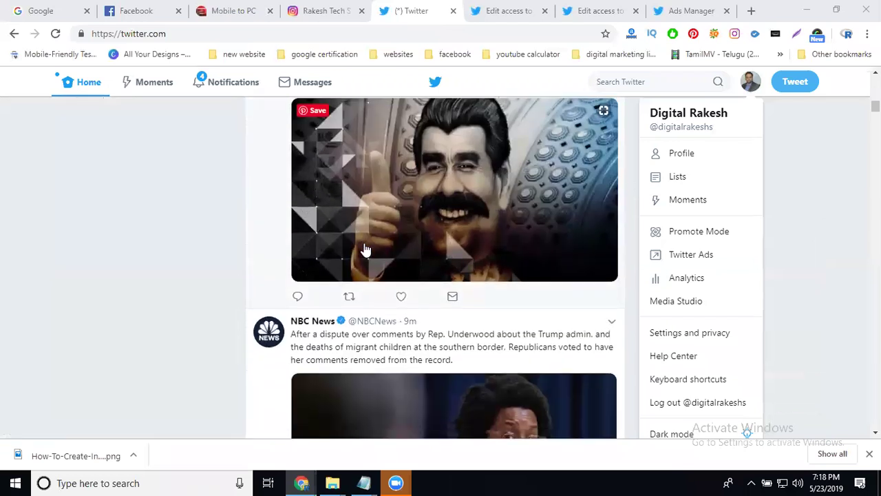
scroll(365, 248, down, 8)
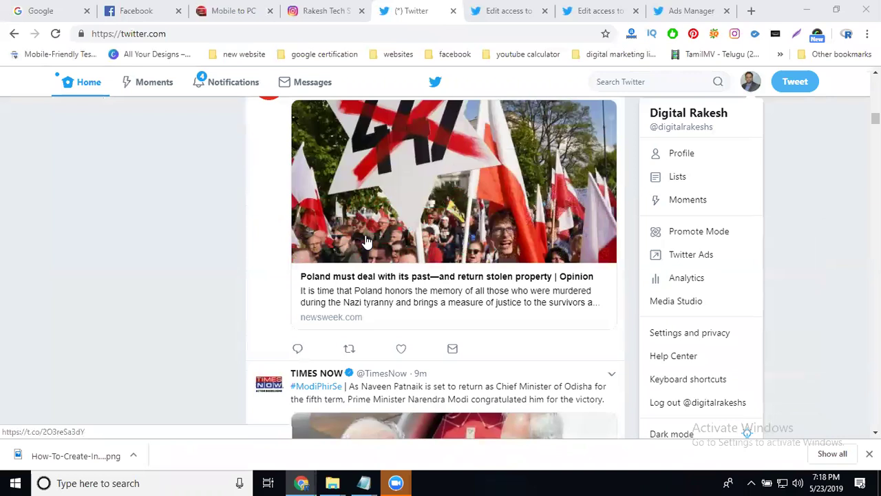
scroll(366, 241, down, 10)
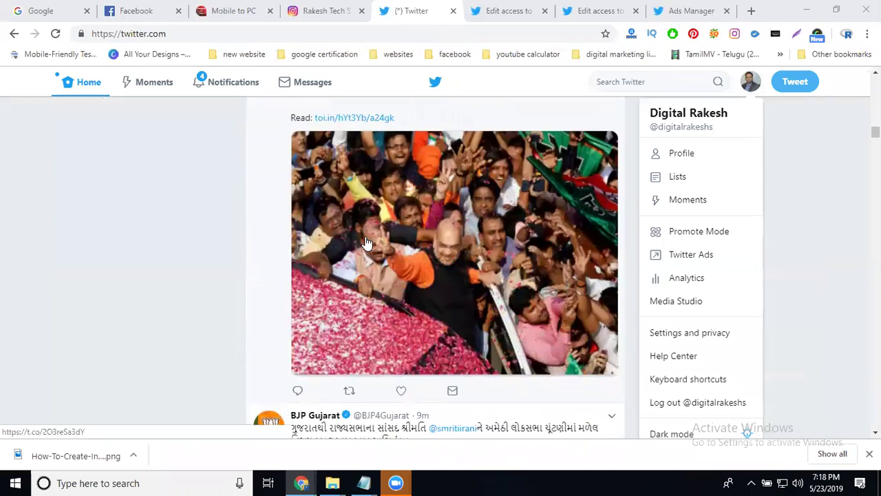
scroll(366, 245, down, 12)
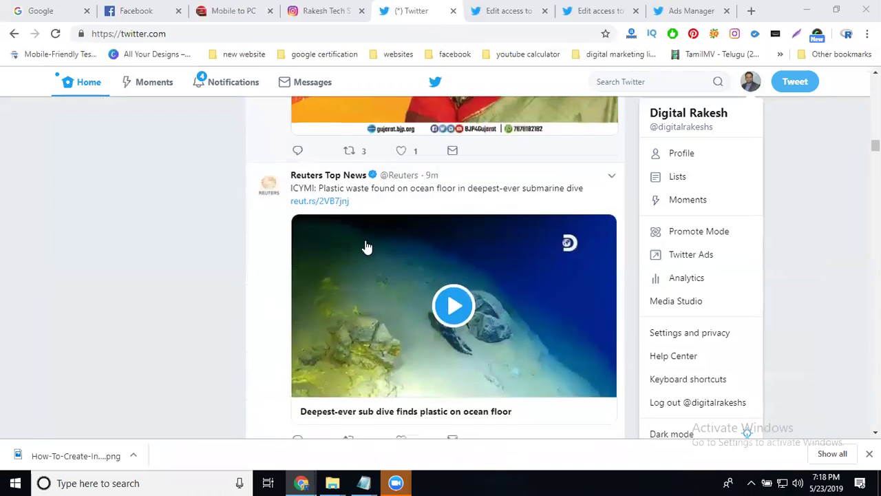
scroll(367, 246, down, 8)
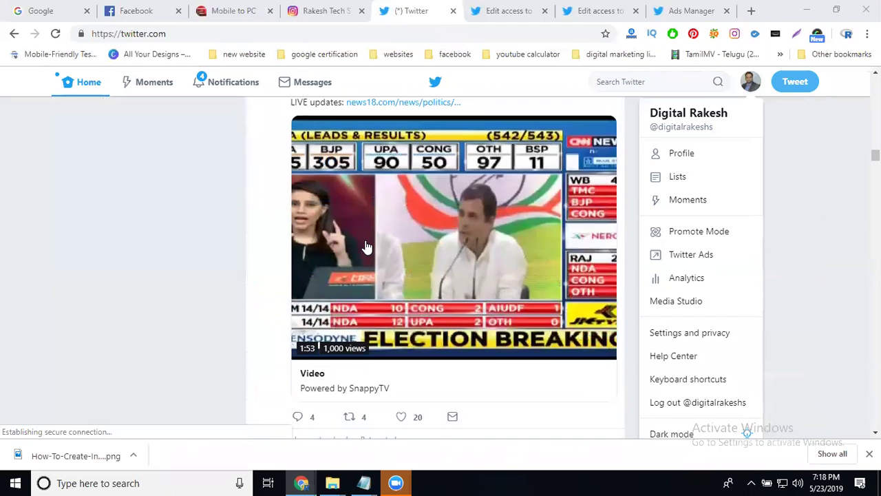
scroll(367, 246, down, 8)
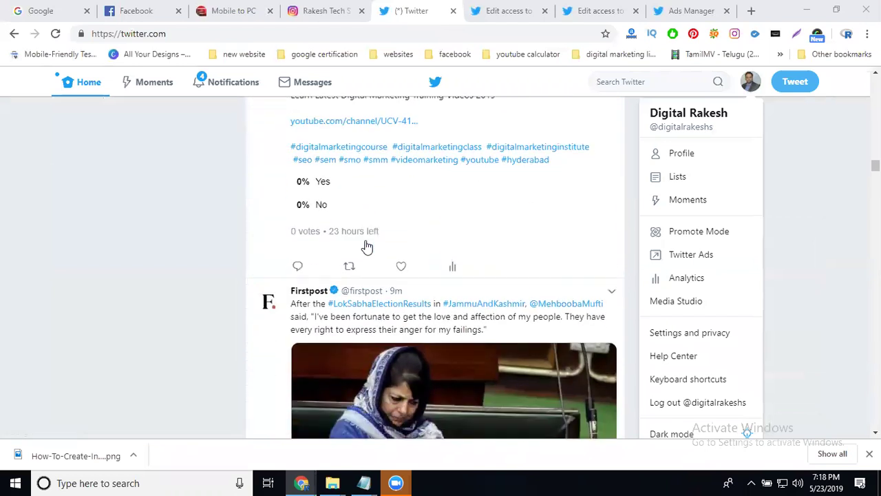
scroll(367, 246, down, 4)
scroll(367, 246, down, 7)
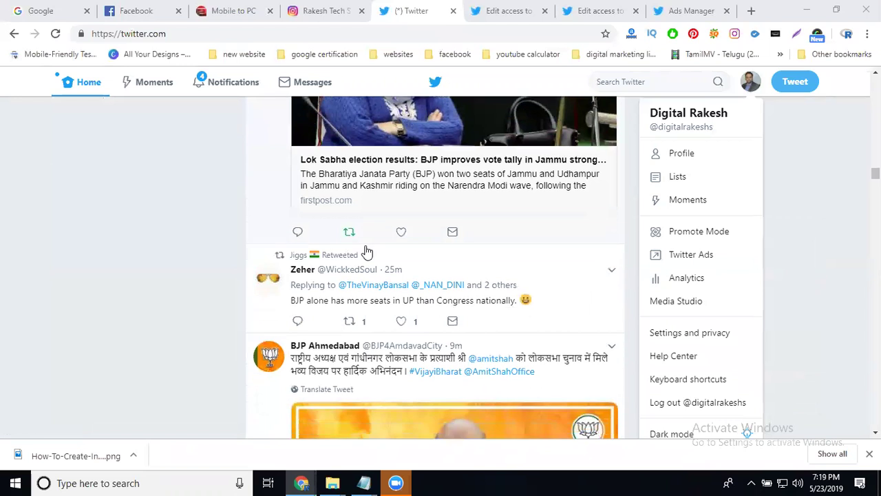
scroll(367, 251, down, 3)
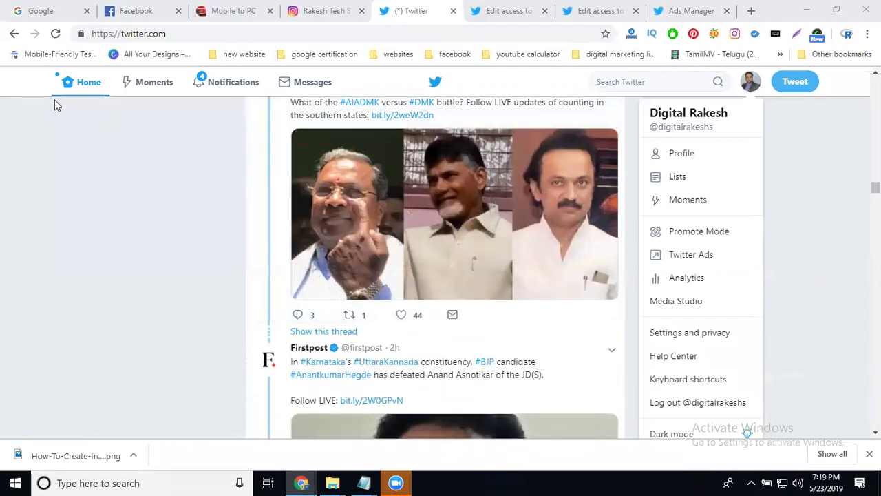
click(55, 34)
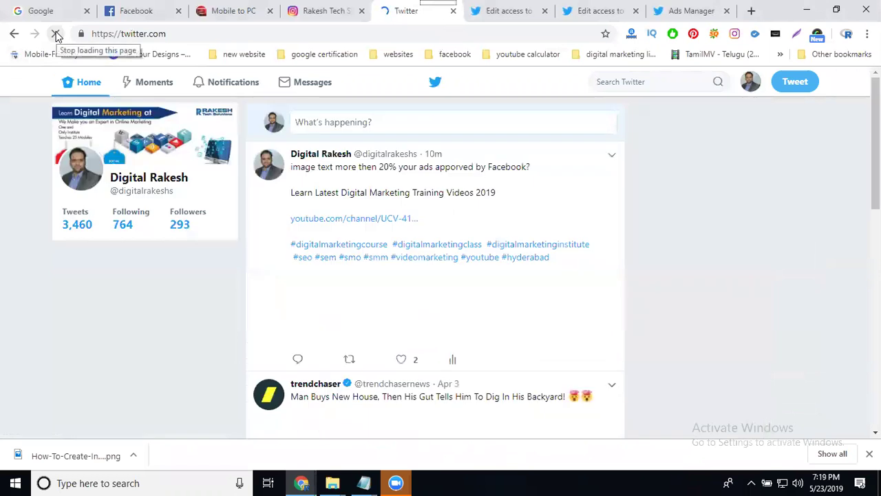
scroll(669, 173, down, 2)
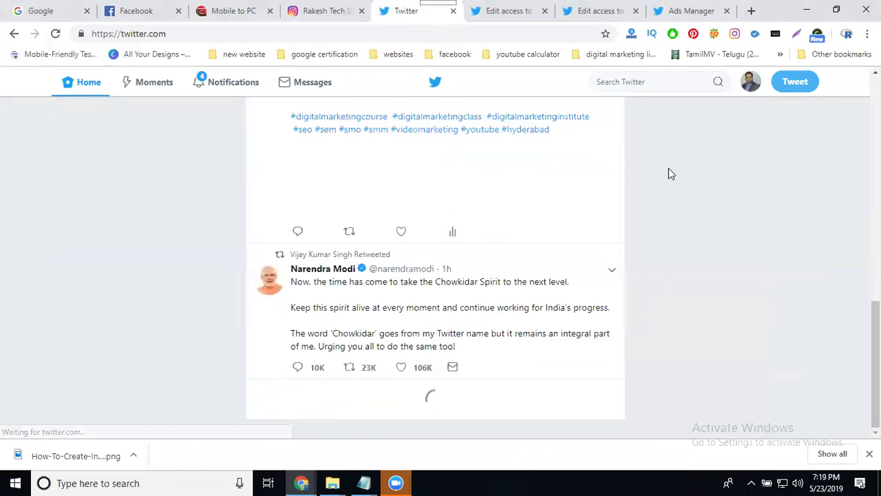
scroll(669, 169, up, 3)
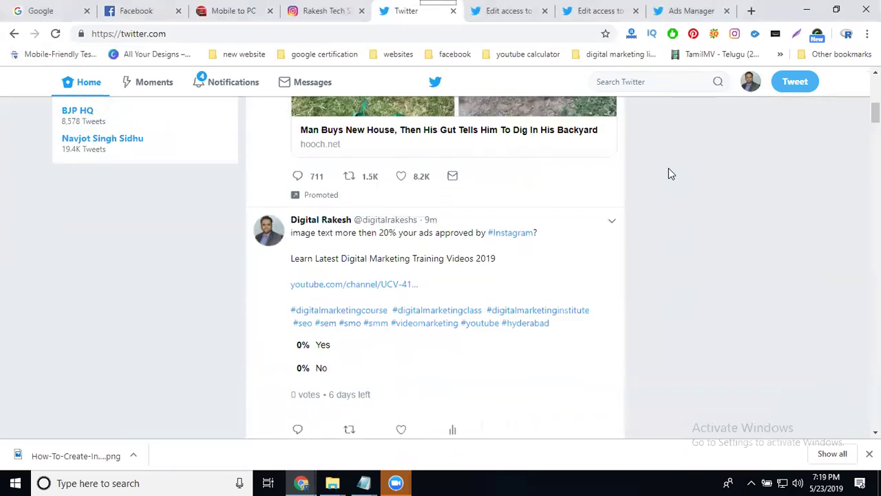
scroll(668, 168, up, 5)
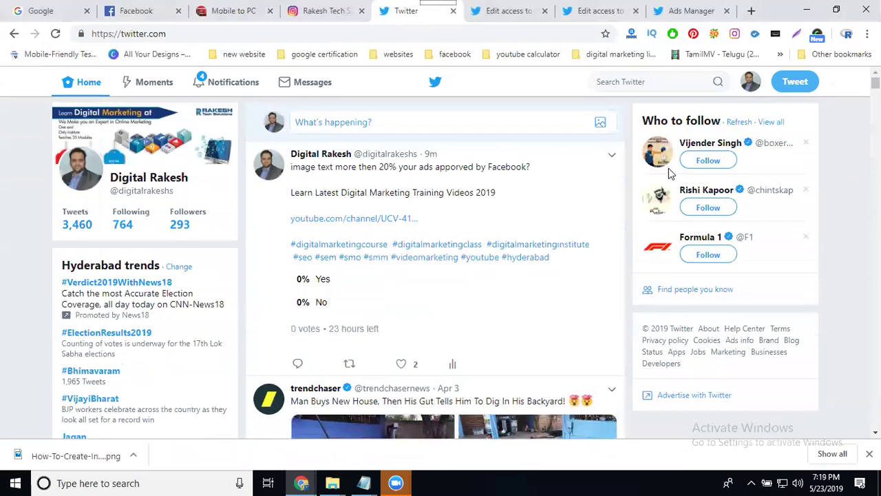
scroll(669, 168, down, 15)
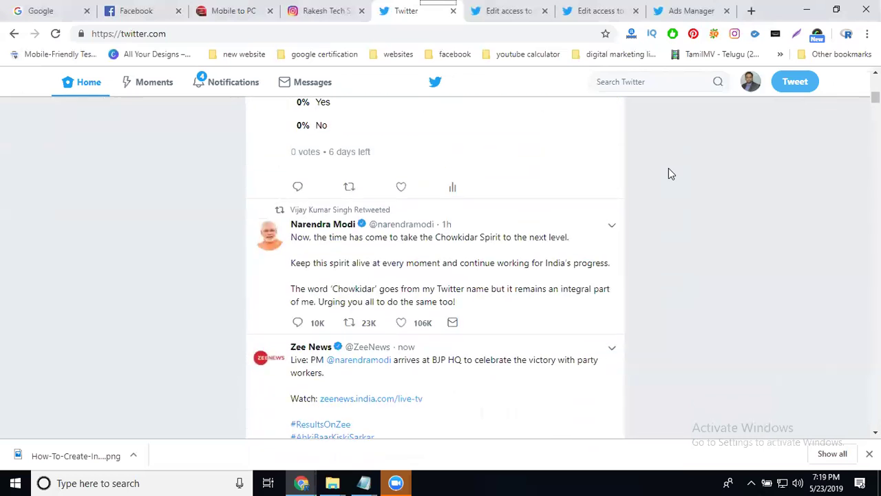
scroll(669, 168, down, 7)
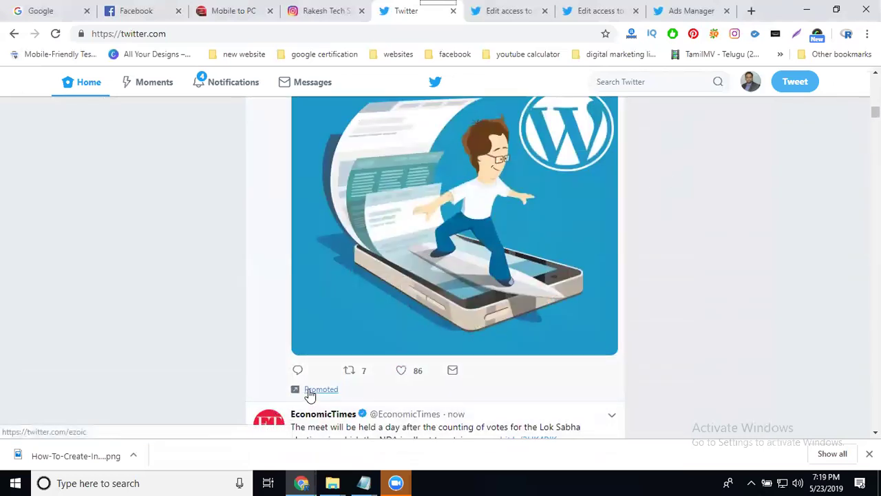
mouse_move(310, 394)
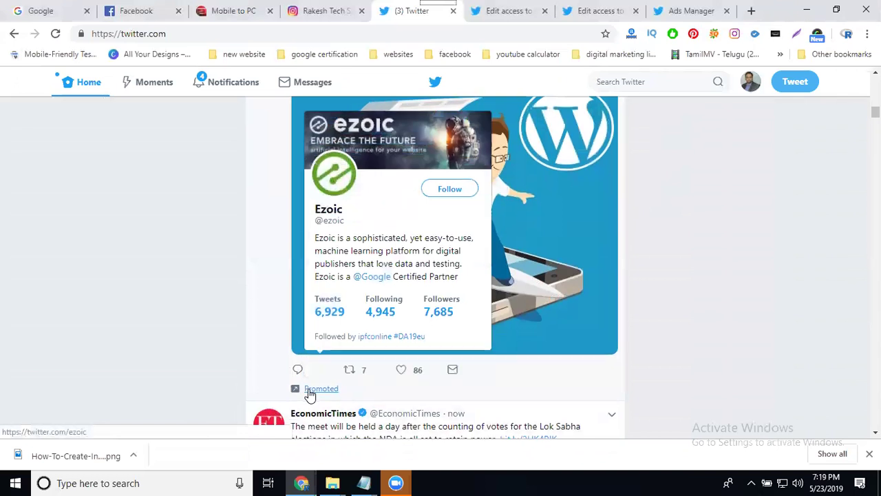
scroll(234, 352, up, 2)
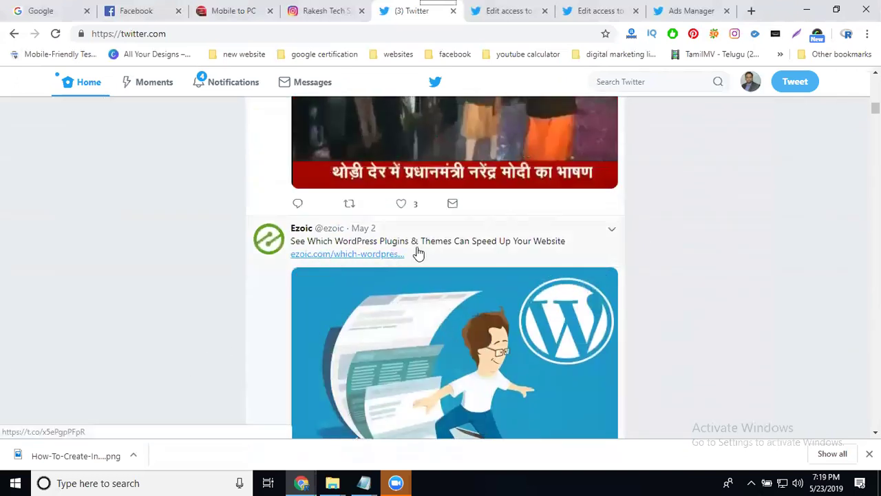
scroll(407, 255, down, 2)
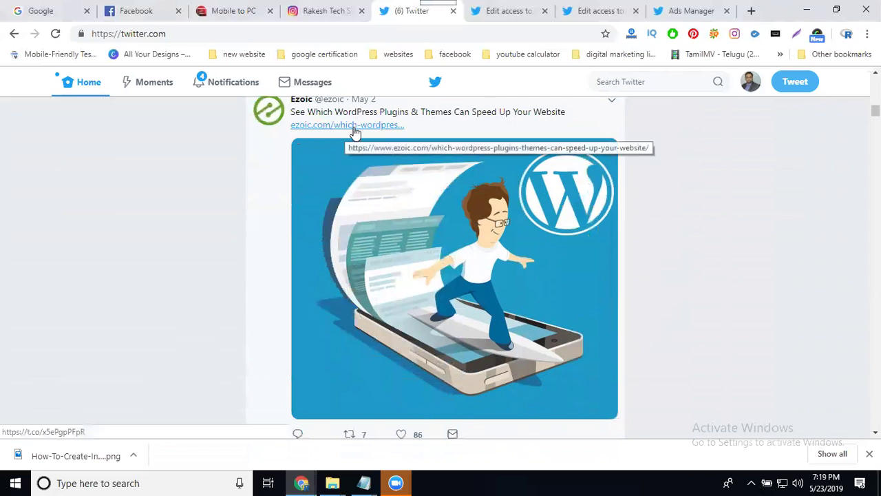
scroll(231, 231, down, 6)
scroll(231, 231, down, 9)
scroll(280, 257, down, 6)
scroll(280, 257, down, 8)
scroll(281, 257, down, 1)
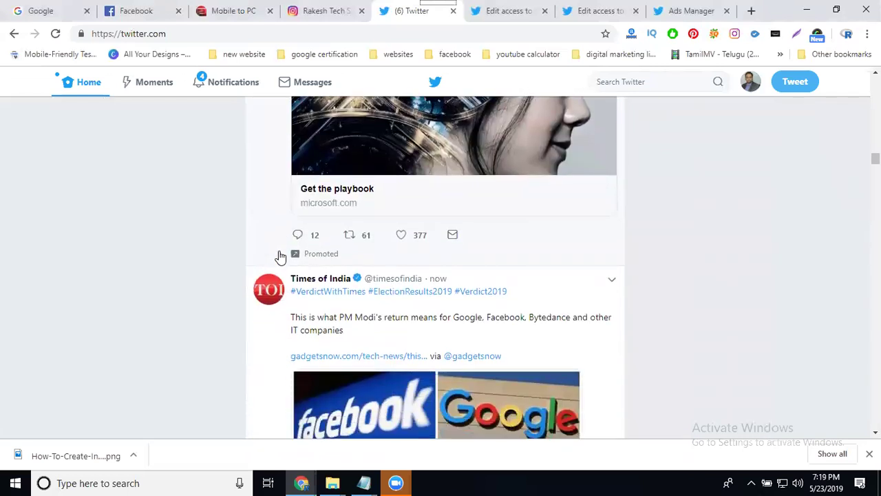
scroll(328, 278, up, 3)
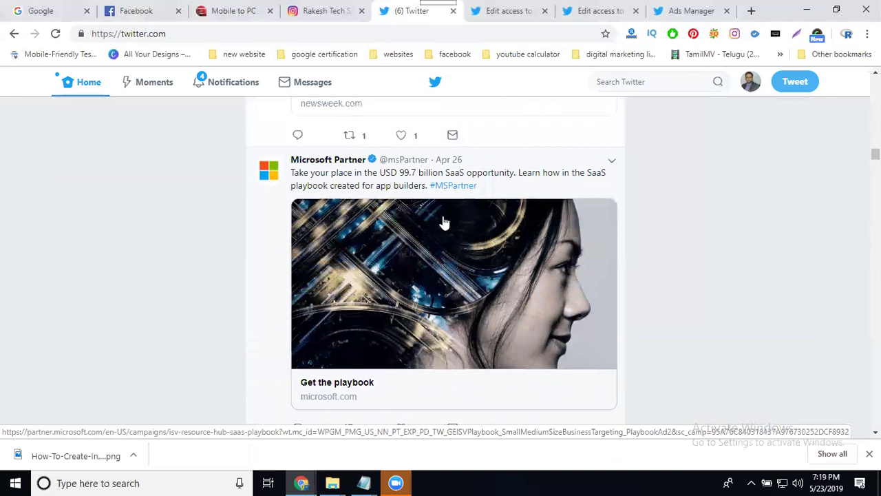
scroll(447, 293, down, 3)
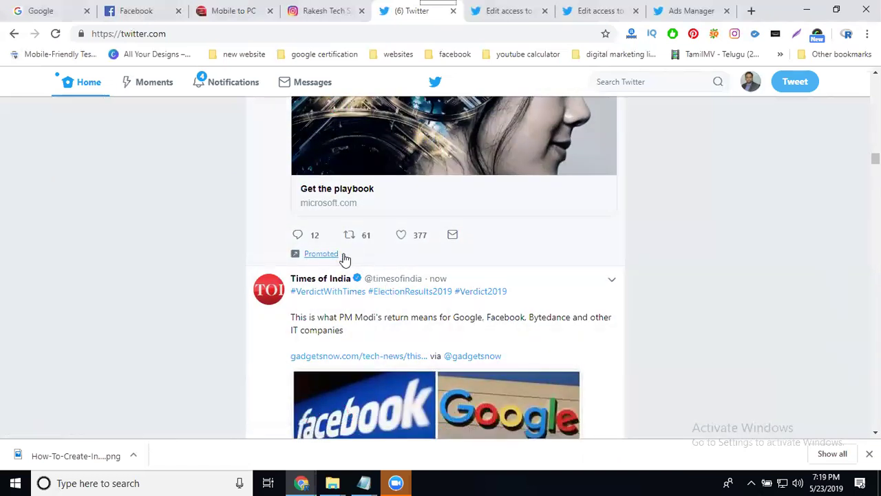
mouse_move(321, 254)
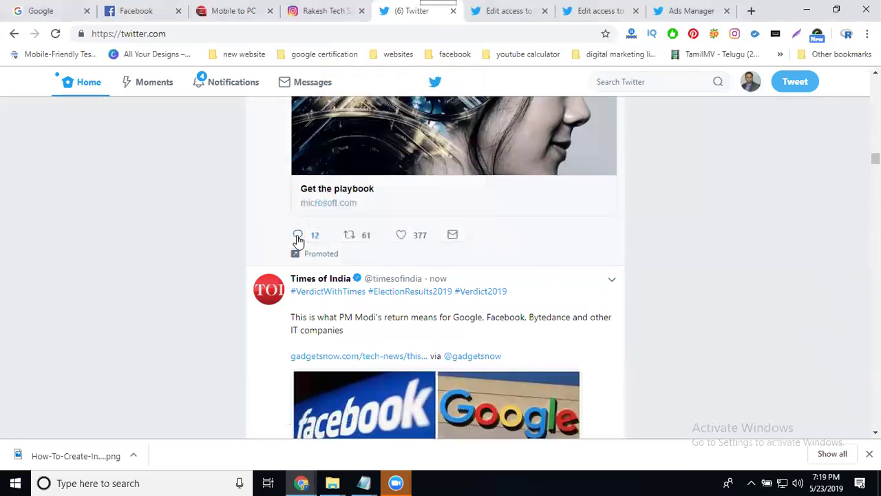